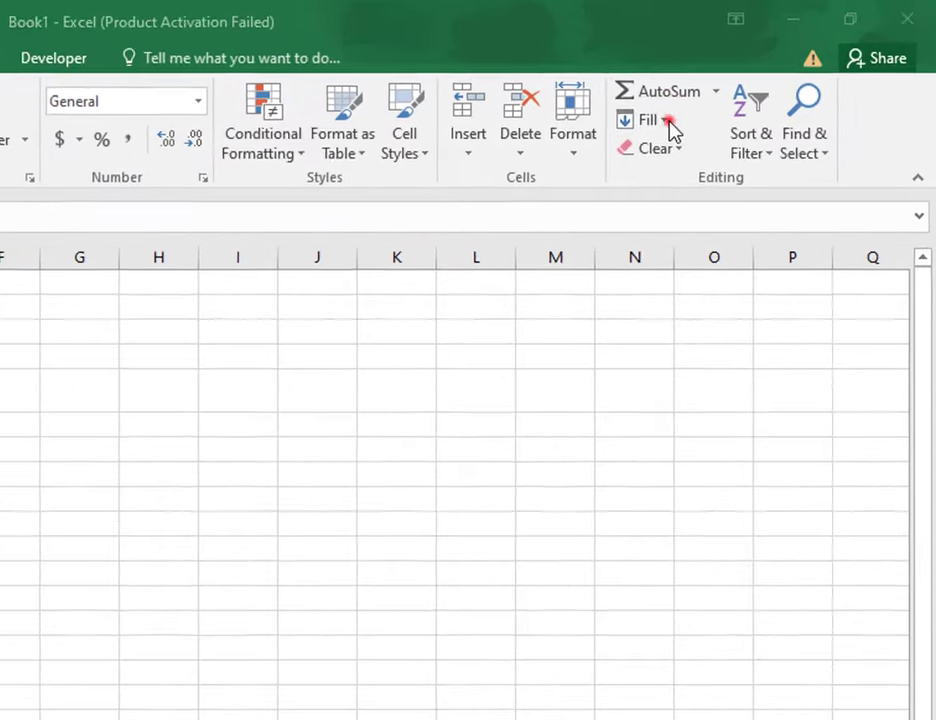
Step: Open the Fill Series settings, then cancel them without filling anything
{"action": "left_click", "coordinate": [778, 72]}
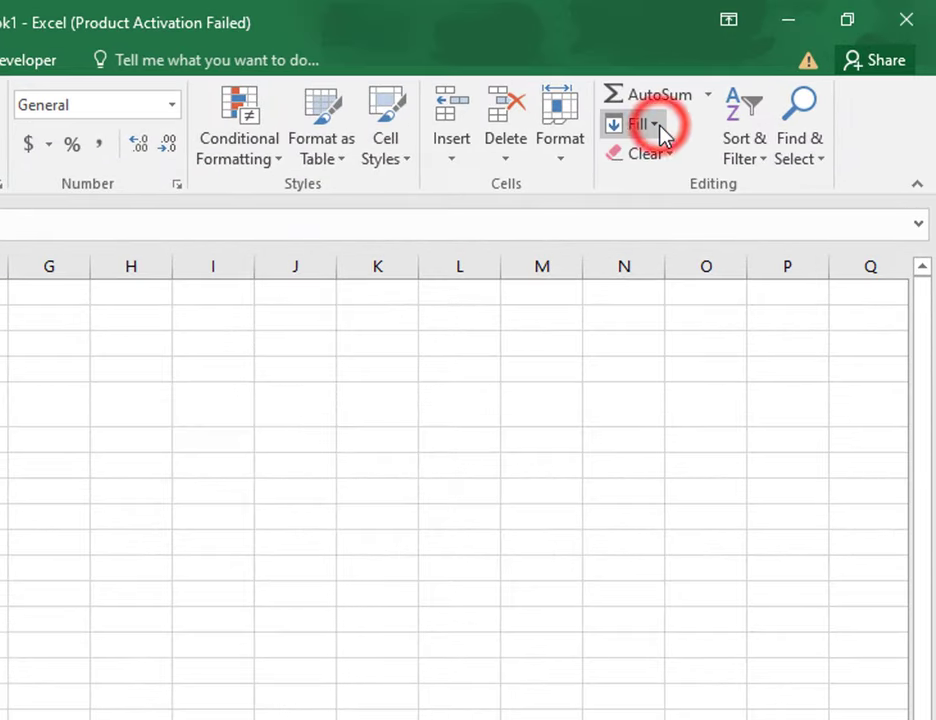
{"action": "left_click", "coordinate": [662, 133]}
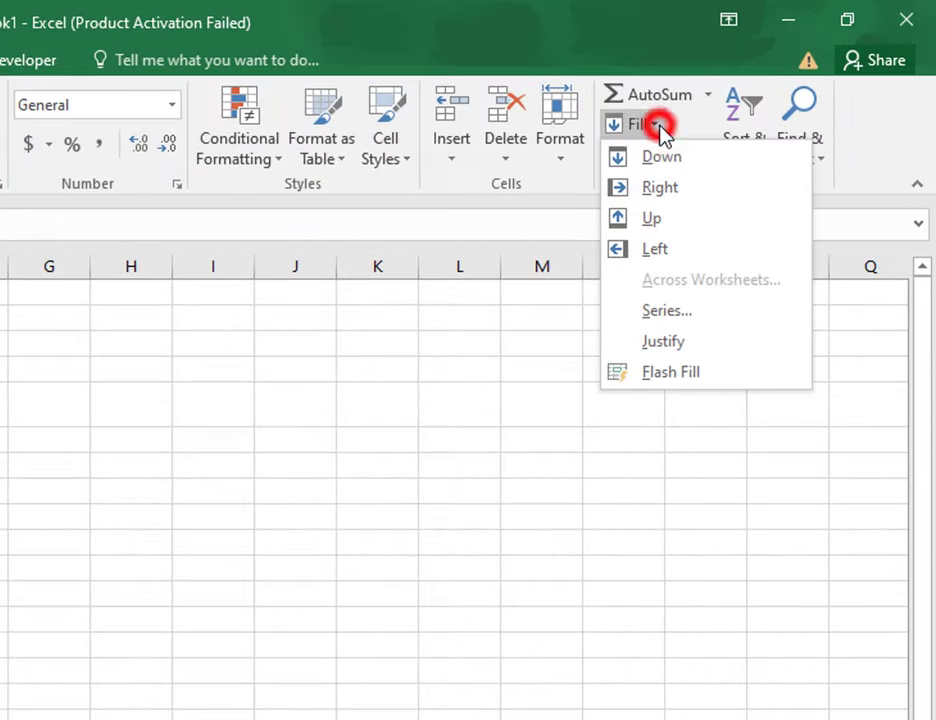
{"action": "left_click", "coordinate": [722, 322]}
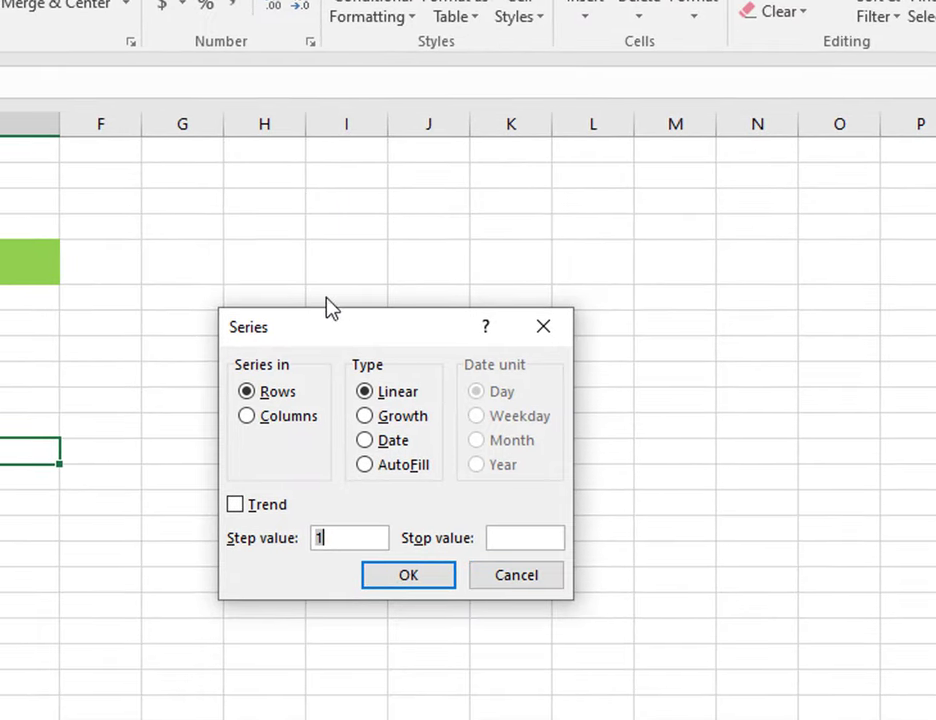
{"action": "left_click_drag", "start_coordinate": [362, 325], "coordinate": [286, 326]}
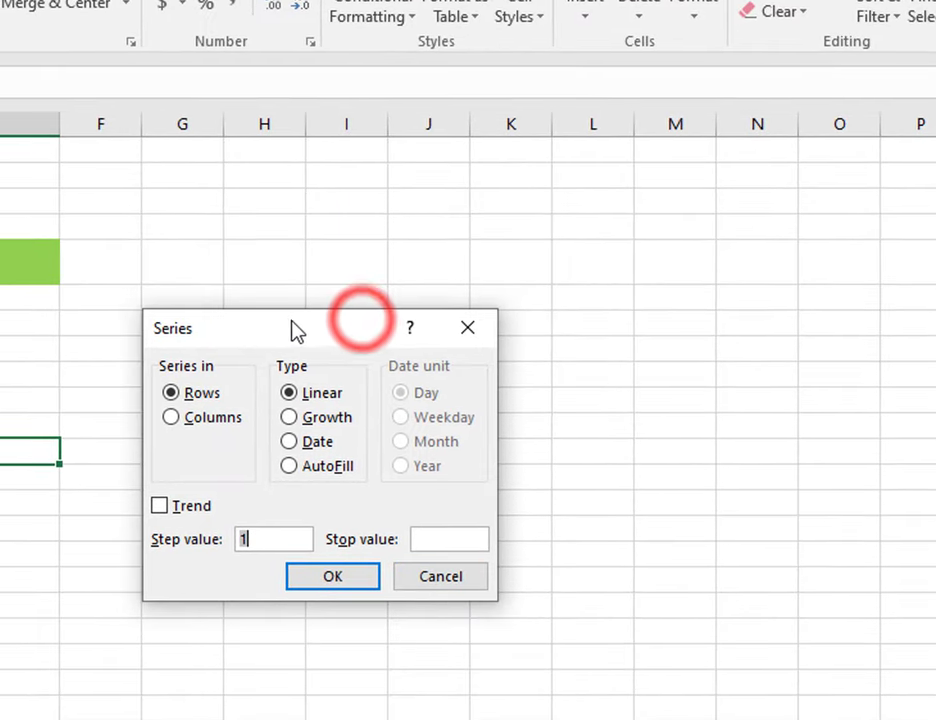
{"action": "left_click", "coordinate": [453, 579]}
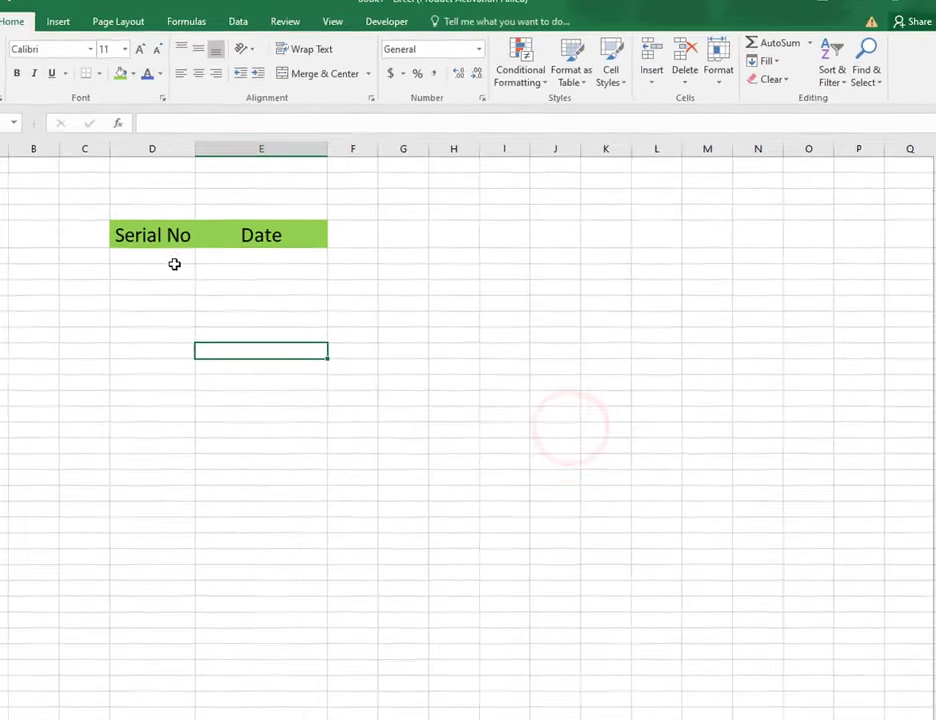
Step: Enter serial number 1 in cell D6
{"action": "left_click", "coordinate": [217, 251]}
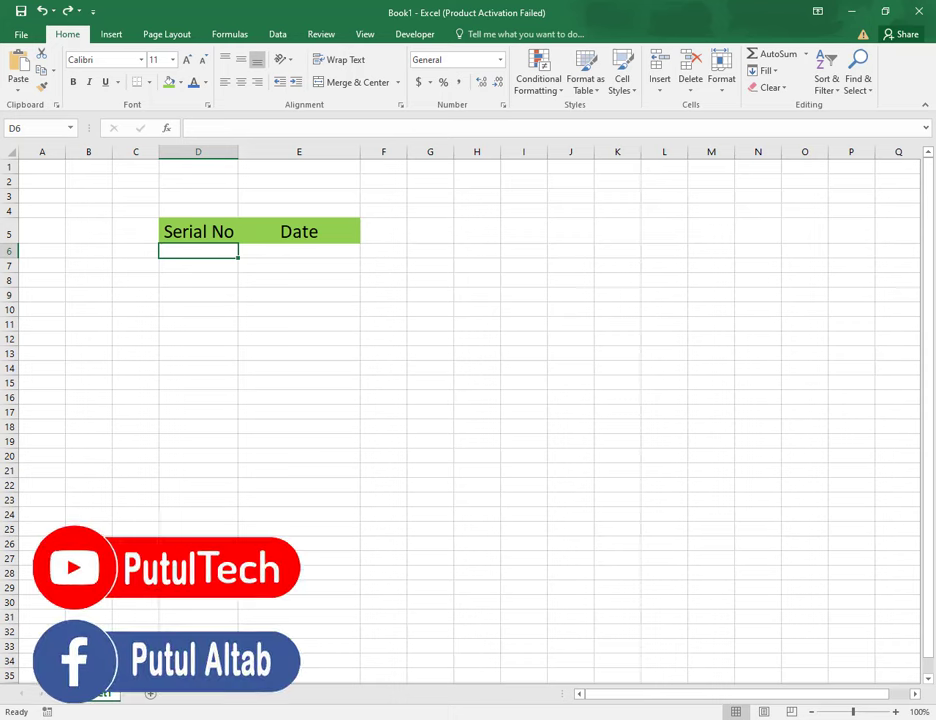
{"action": "scroll", "coordinate": [250, 590], "scroll_direction": "down", "scroll_amount": 4}
{"action": "scroll", "coordinate": [236, 543], "scroll_direction": "up", "scroll_amount": 4}
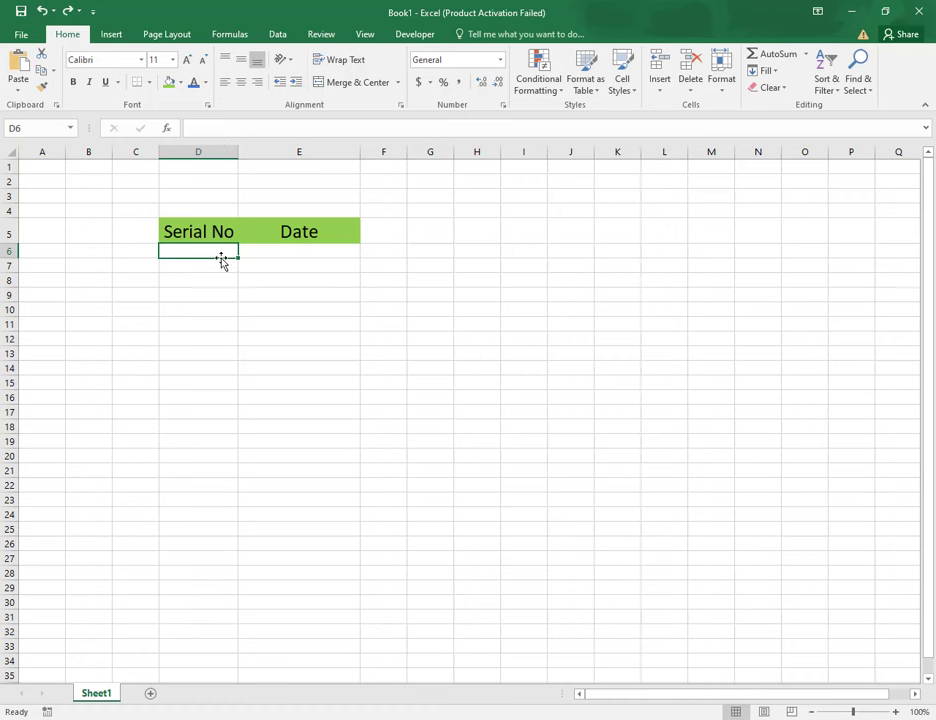
{"action": "type", "text": "1"}
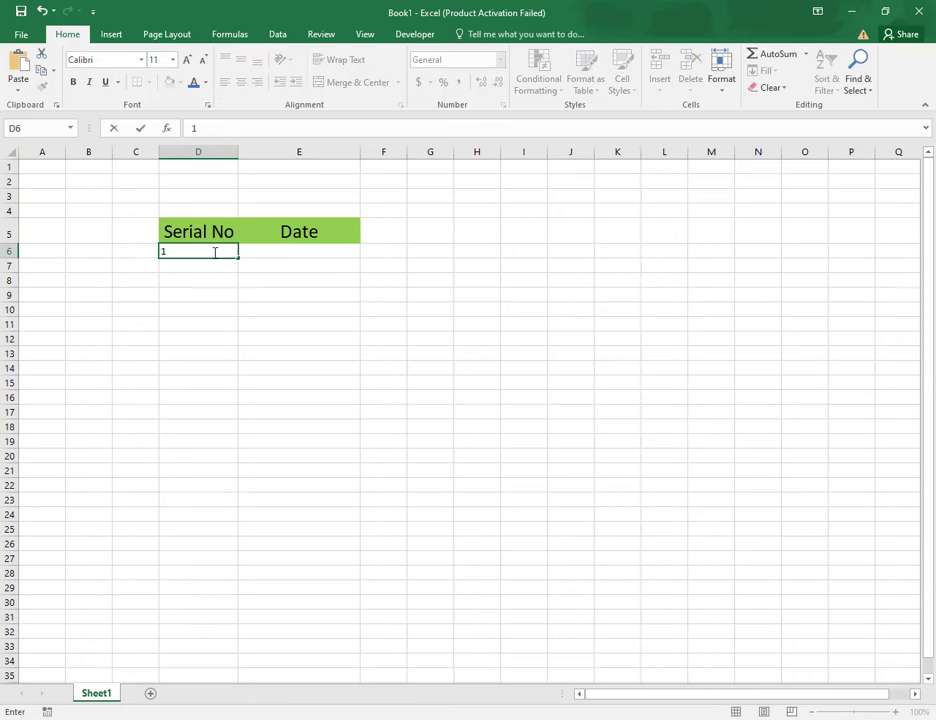
{"action": "left_click_drag", "start_coordinate": [205, 294], "coordinate": [207, 280]}
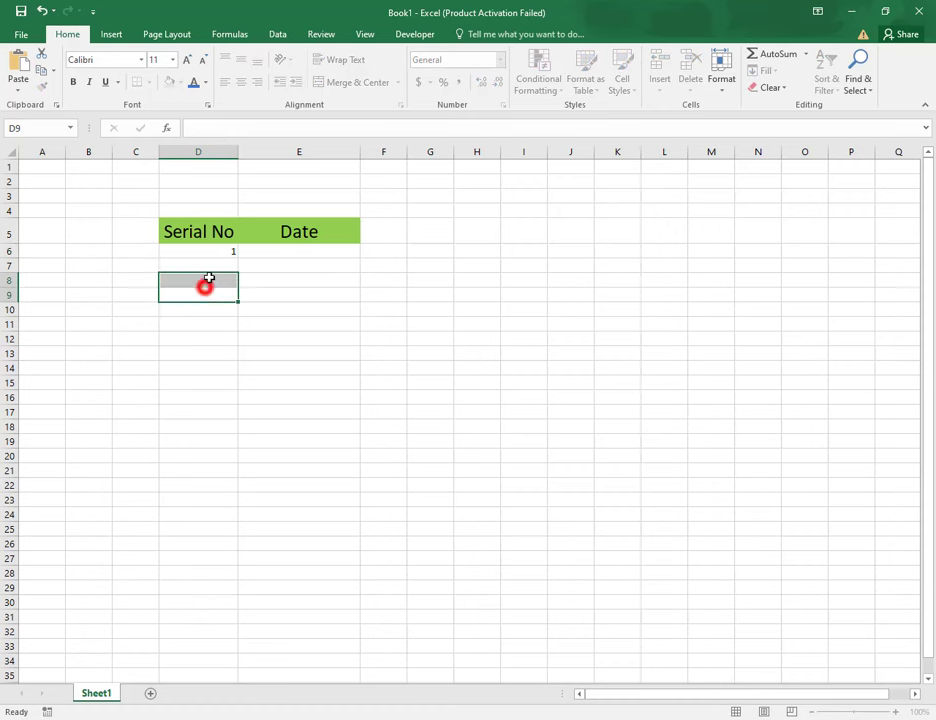
Step: Give column D 15-point, centred text, then reselect D6
{"action": "left_click", "coordinate": [200, 151]}
{"action": "left_click", "coordinate": [241, 82]}
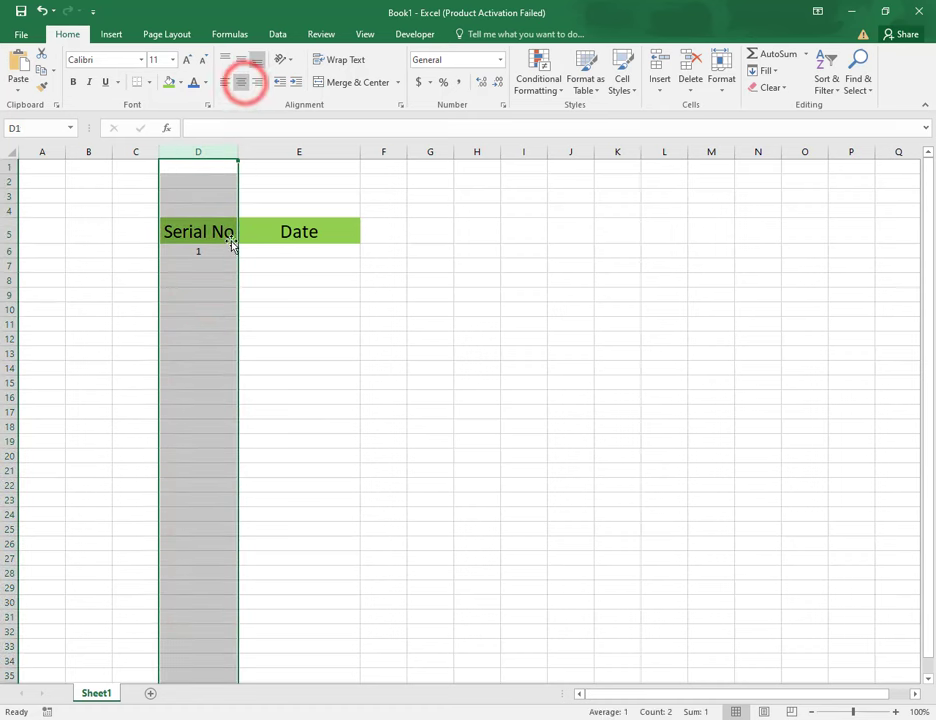
{"action": "left_click", "coordinate": [198, 338]}
{"action": "left_click", "coordinate": [207, 252]}
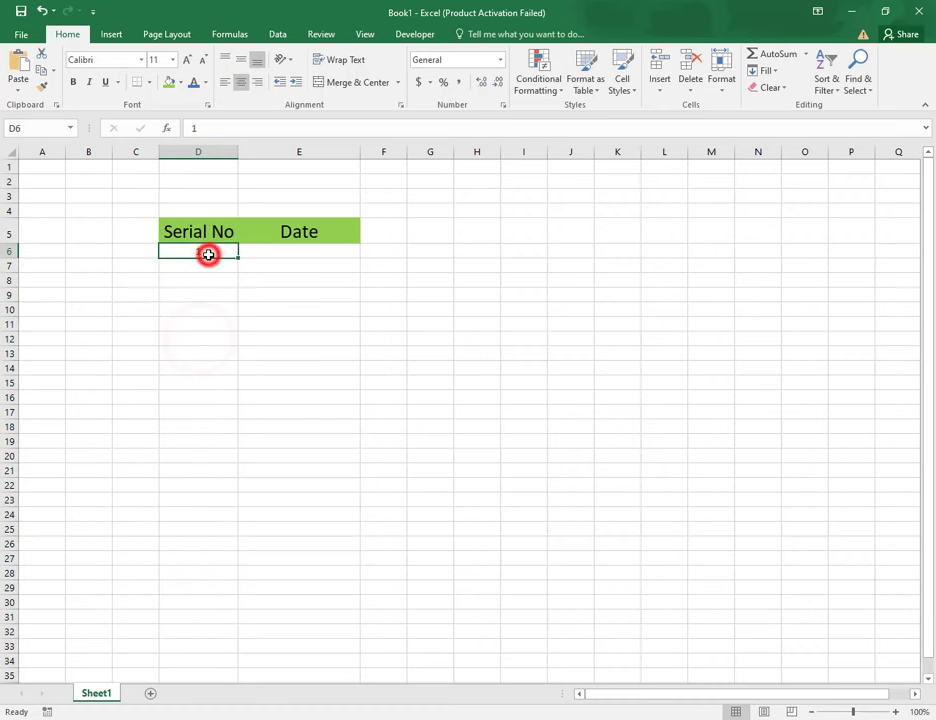
{"action": "left_click", "coordinate": [208, 152]}
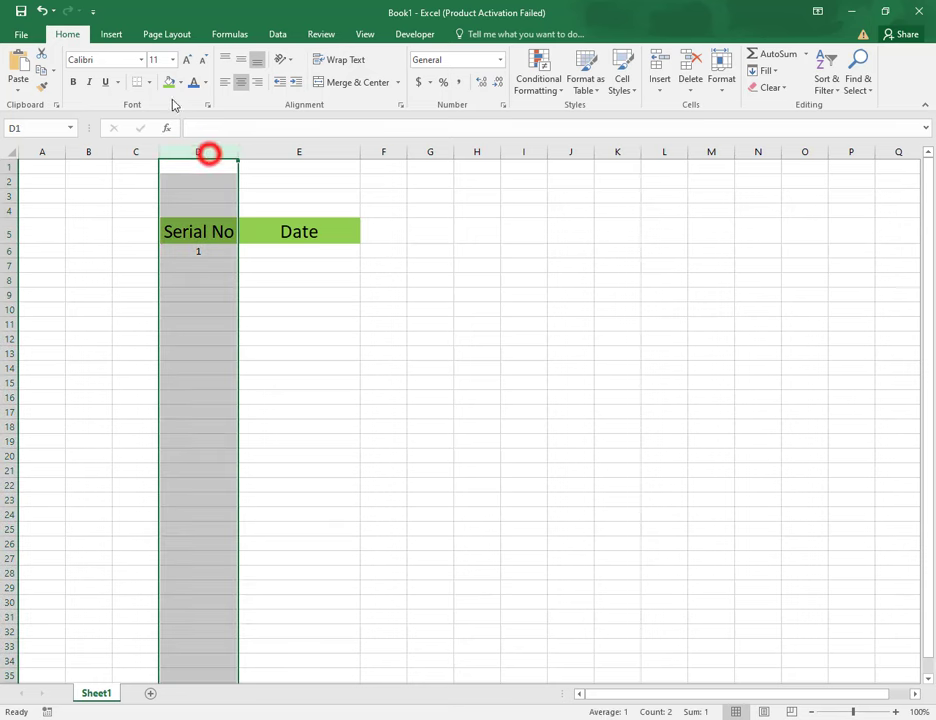
{"action": "left_click", "coordinate": [158, 60]}
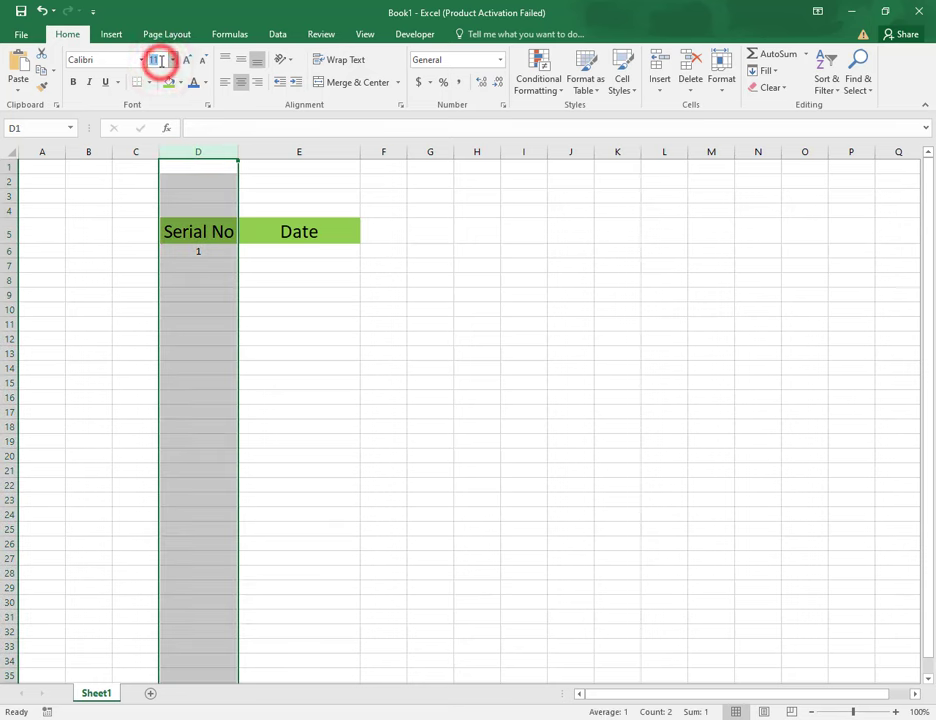
{"action": "type", "text": "1"}
{"action": "key", "text": "Return"}
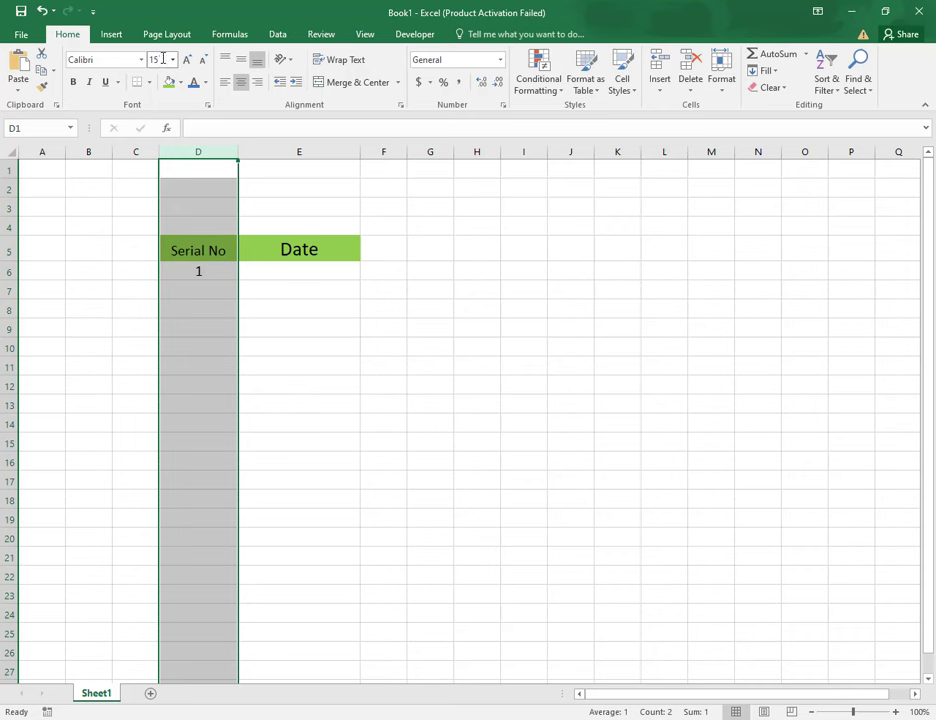
{"action": "left_click", "coordinate": [257, 82]}
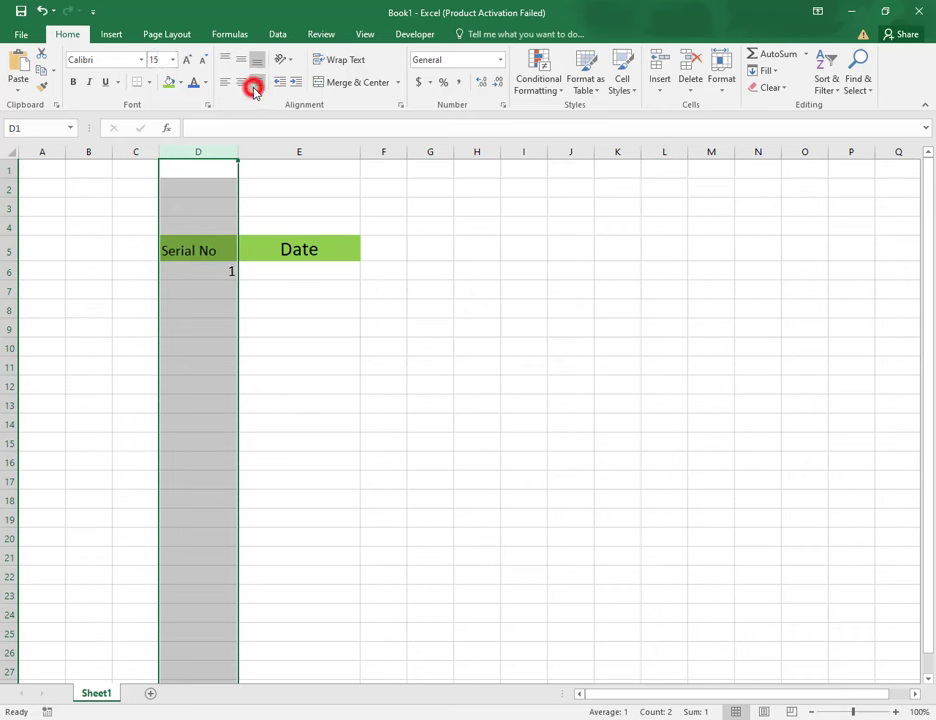
{"action": "left_click", "coordinate": [241, 82]}
{"action": "left_click", "coordinate": [295, 372]}
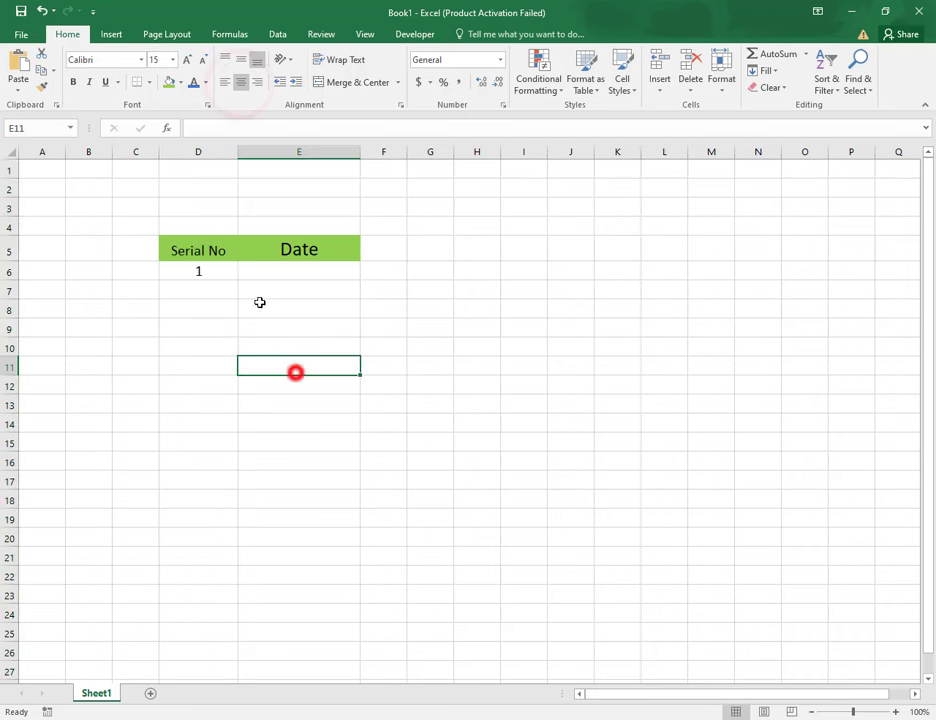
{"action": "left_click", "coordinate": [207, 274]}
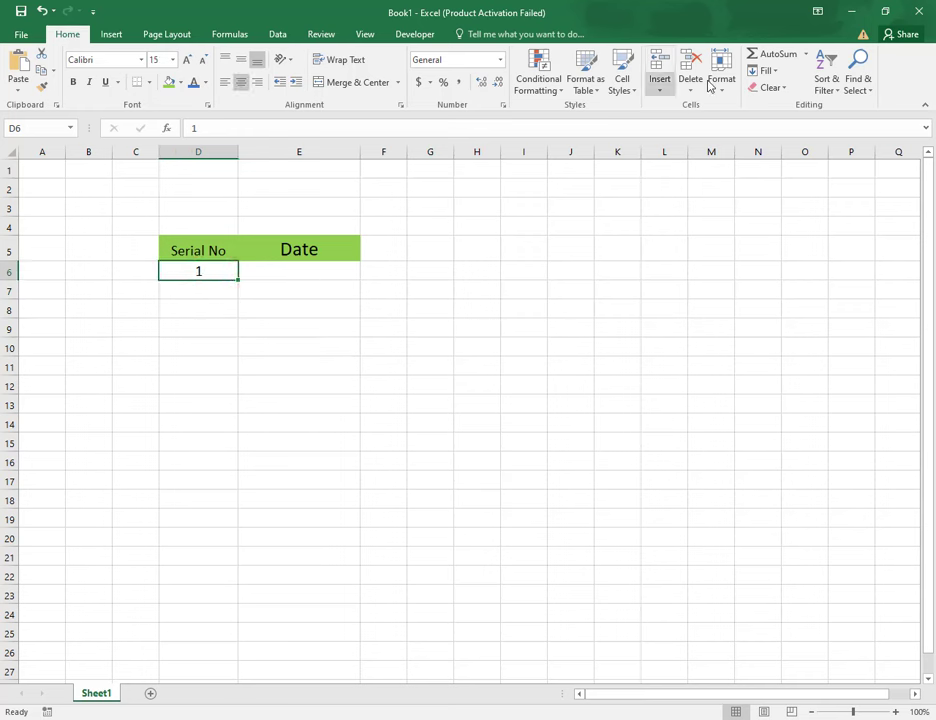
{"action": "left_click", "coordinate": [767, 71]}
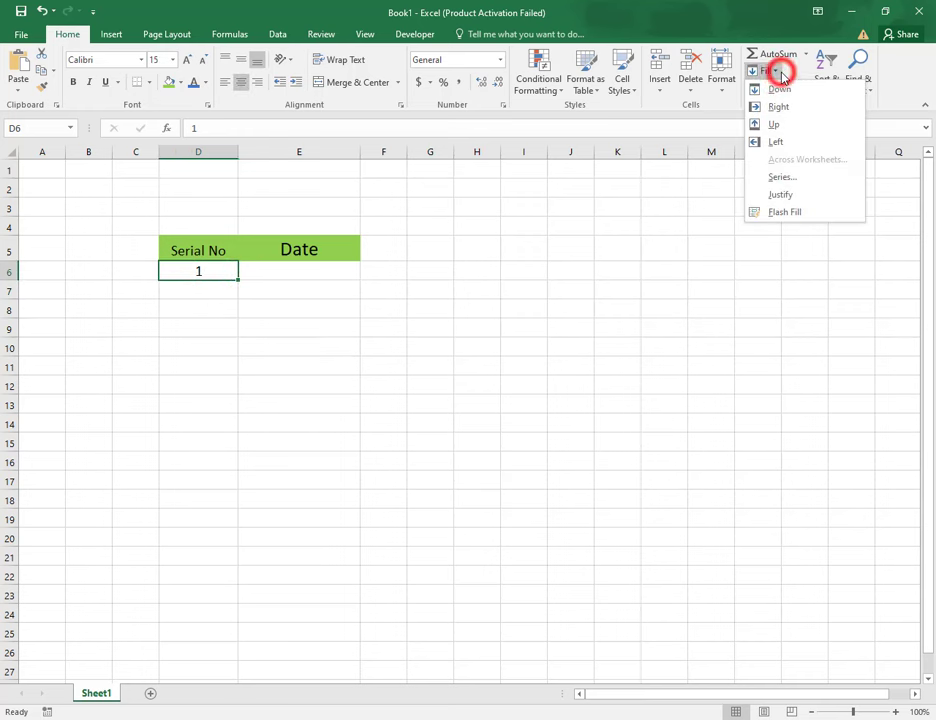
{"action": "left_click", "coordinate": [800, 178]}
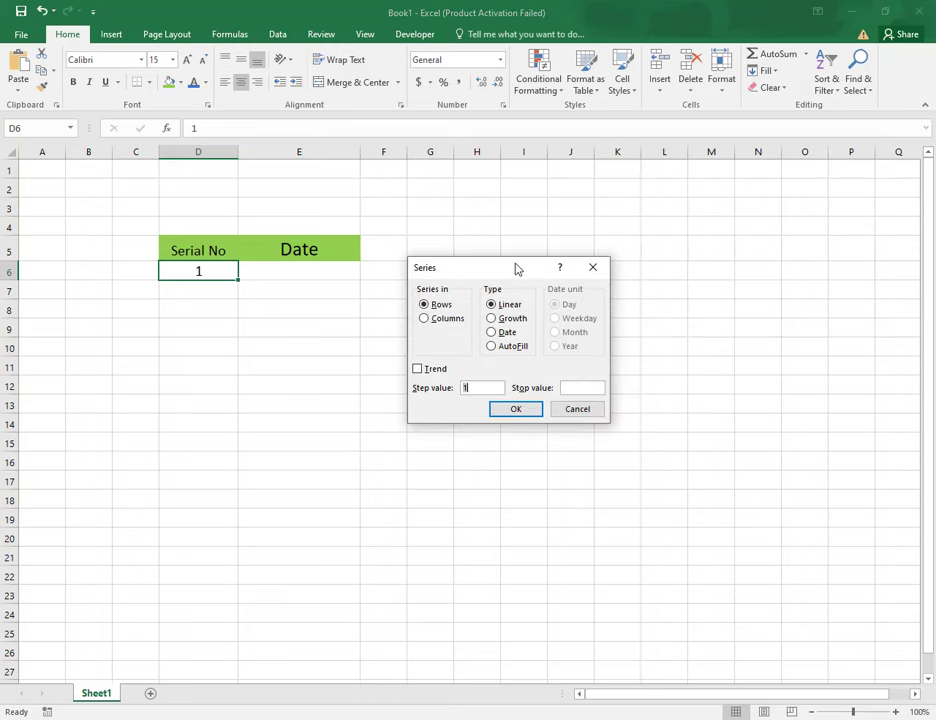
{"action": "left_click_drag", "start_coordinate": [517, 268], "coordinate": [467, 283]}
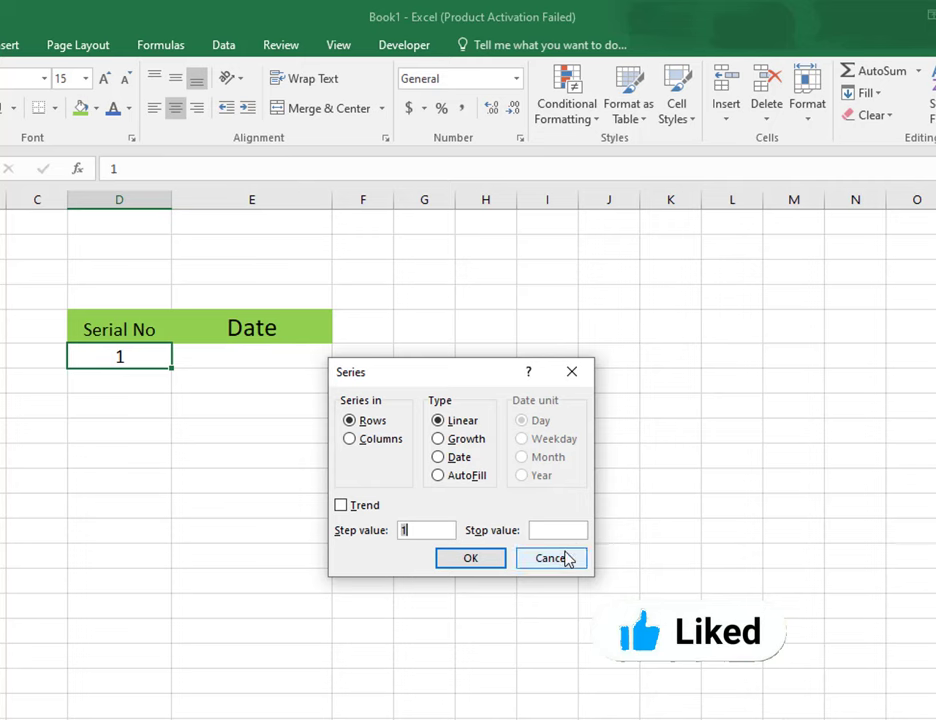
{"action": "left_click", "coordinate": [562, 555]}
{"action": "left_click", "coordinate": [232, 403]}
{"action": "mouse_move", "coordinate": [167, 359]}
{"action": "left_mouse_down"}
{"action": "mouse_move", "coordinate": [930, 330]}
{"action": "mouse_move", "coordinate": [934, 340]}
{"action": "left_mouse_up"}
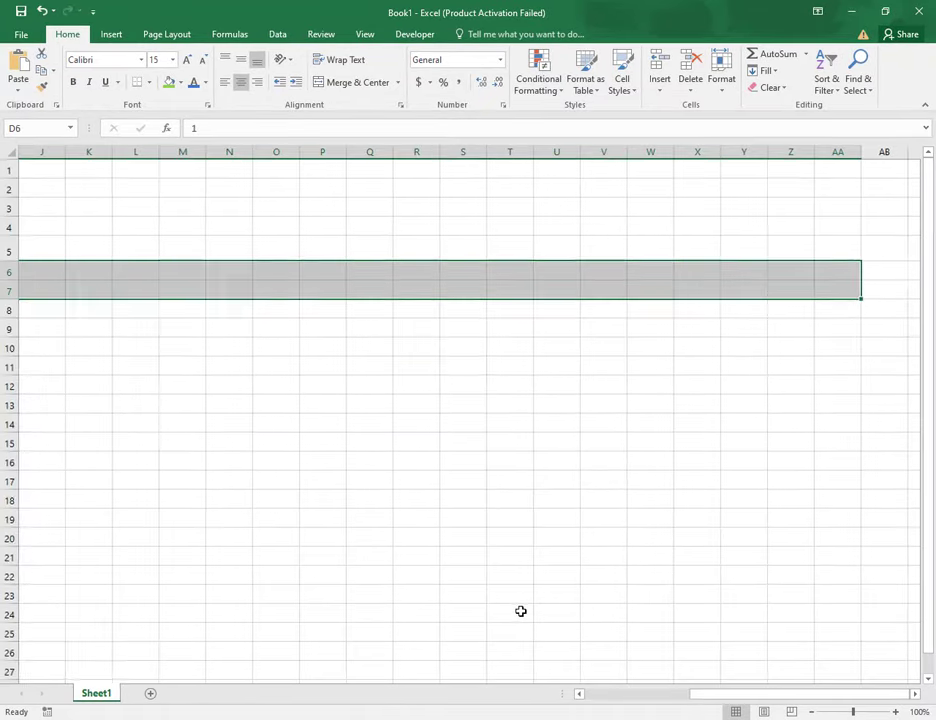
{"action": "left_click_drag", "start_coordinate": [526, 654], "coordinate": [209, 572]}
{"action": "left_click", "coordinate": [192, 380]}
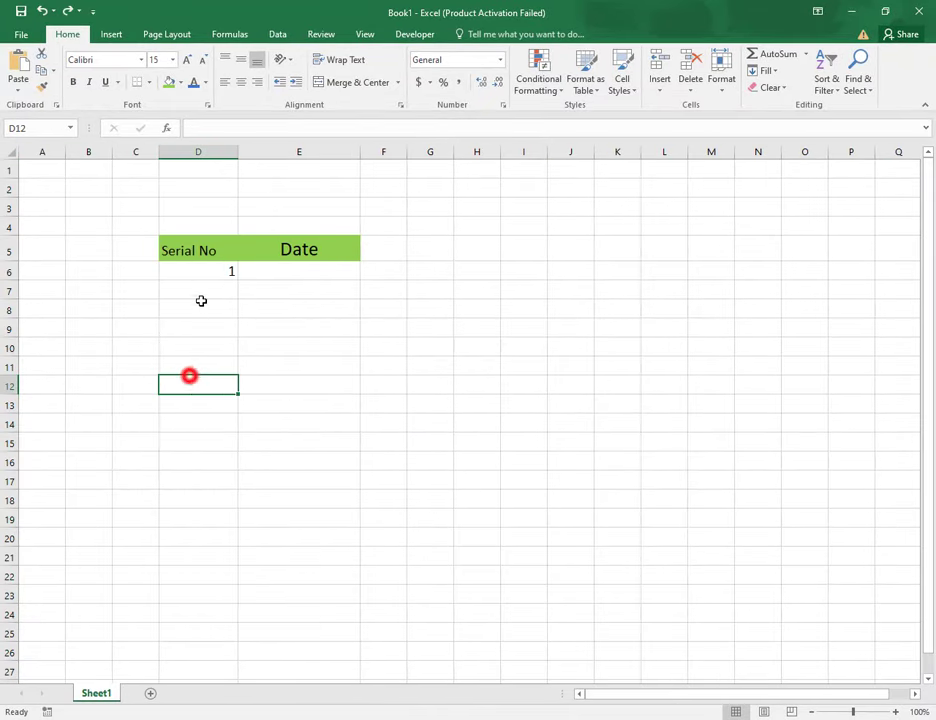
{"action": "left_click_drag", "start_coordinate": [211, 272], "coordinate": [217, 553]}
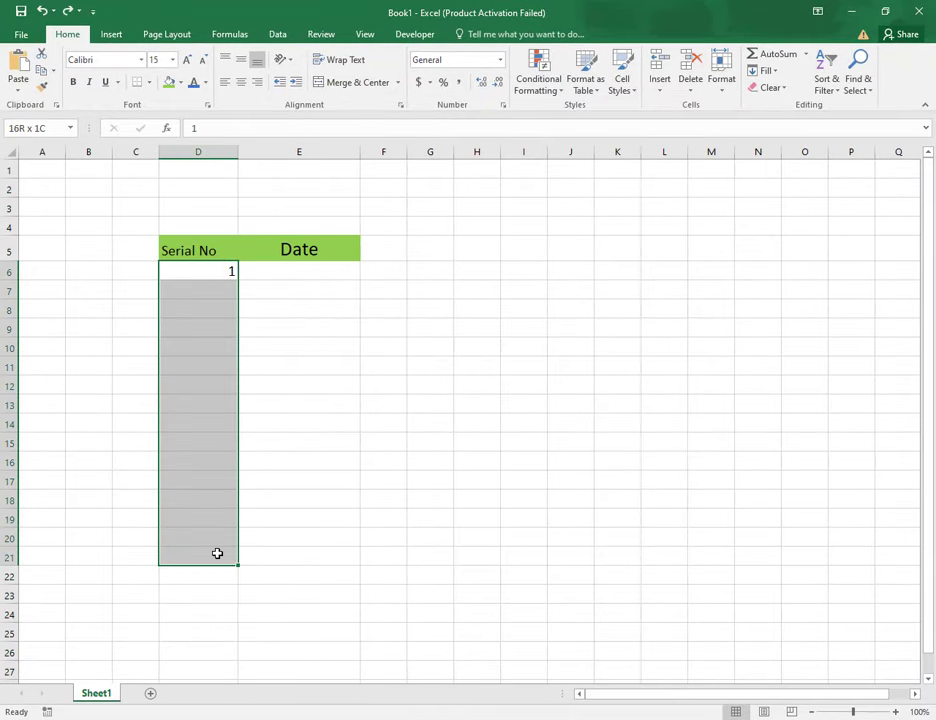
{"action": "left_click", "coordinate": [355, 426]}
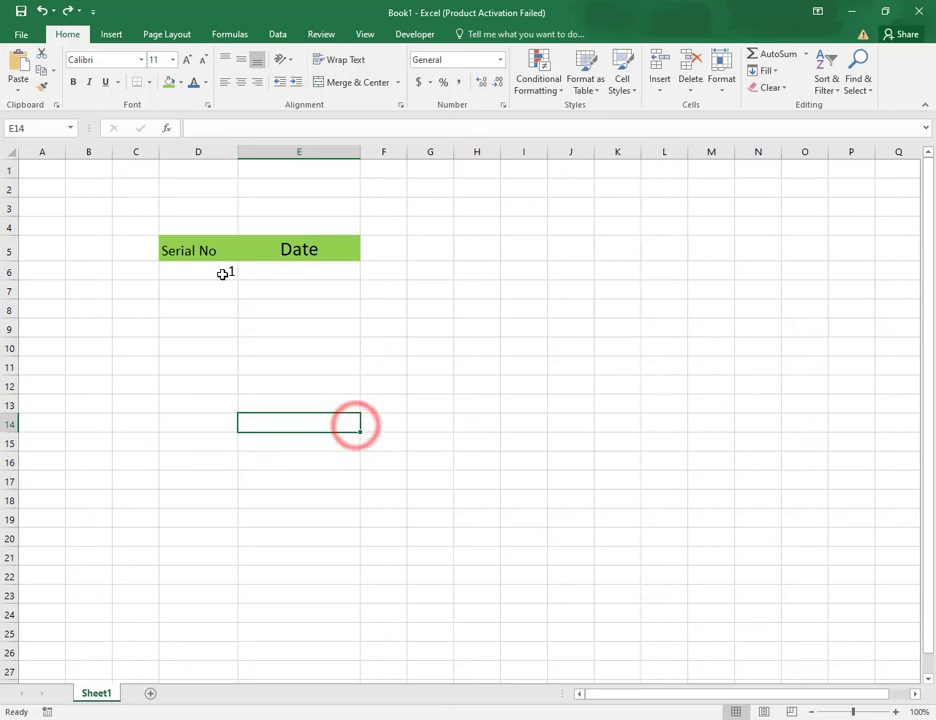
{"action": "left_click", "coordinate": [221, 273]}
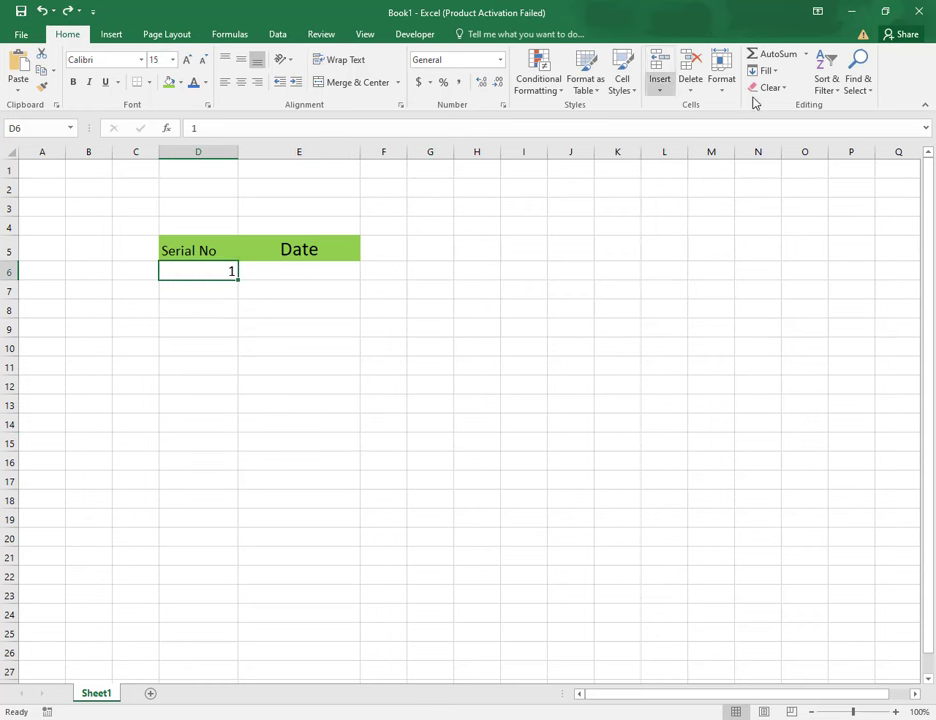
Step: Fill serial numbers down column D from D6, step 1, stopping at 365
{"action": "left_click", "coordinate": [776, 75]}
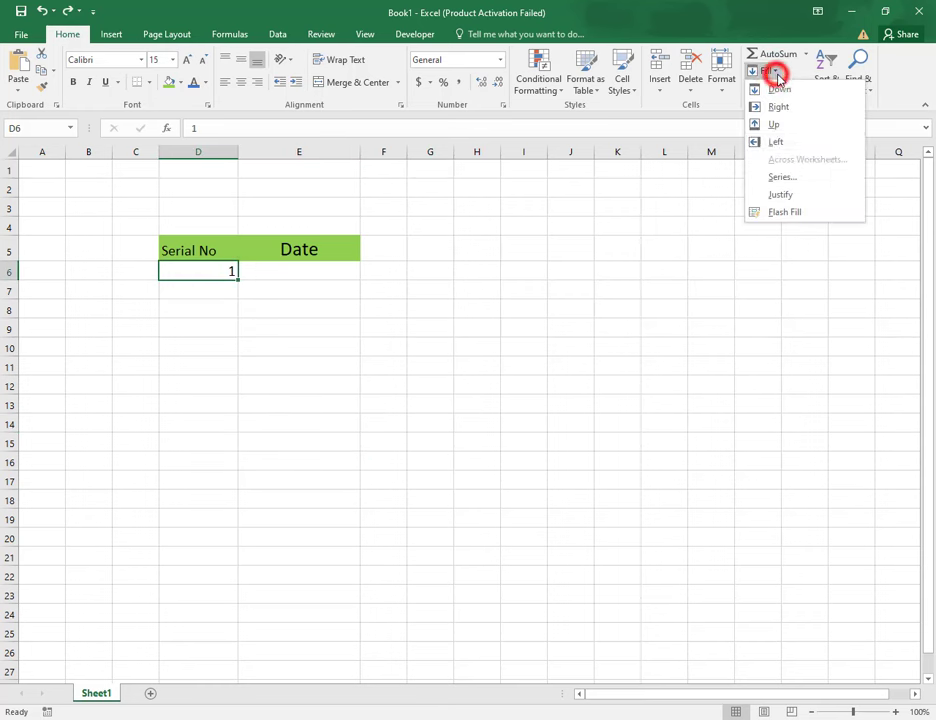
{"action": "left_click", "coordinate": [803, 183]}
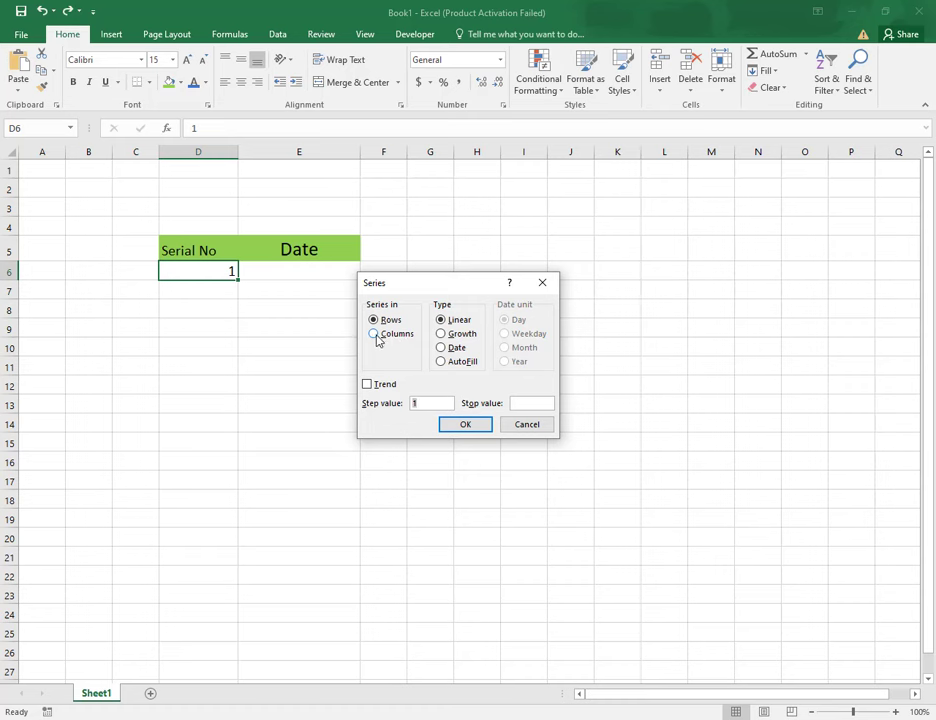
{"action": "left_click", "coordinate": [375, 336]}
{"action": "left_click", "coordinate": [518, 402]}
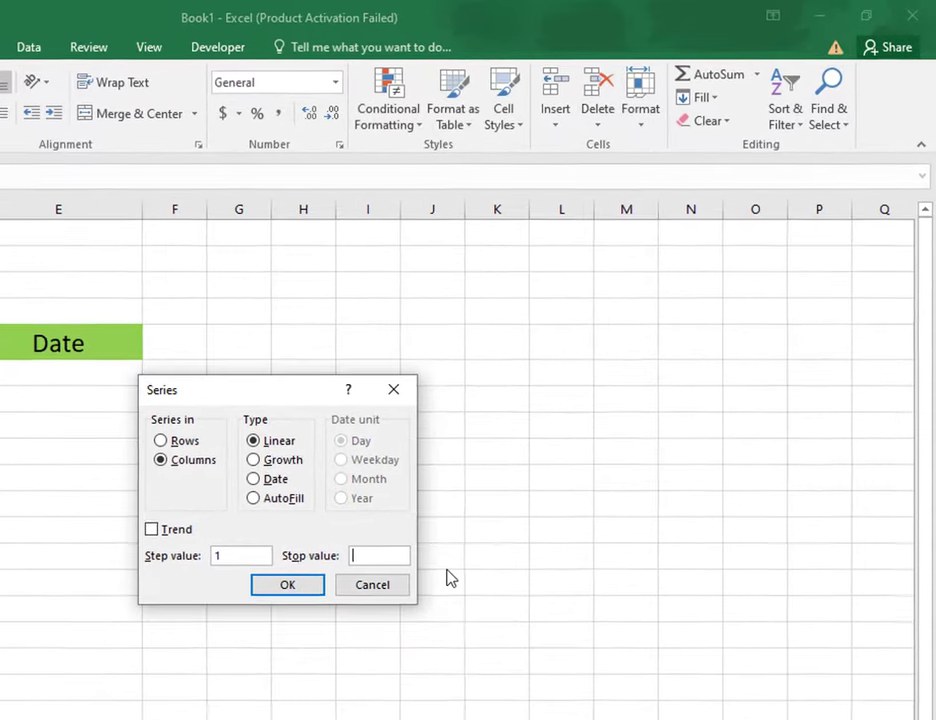
{"action": "type", "text": "365"}
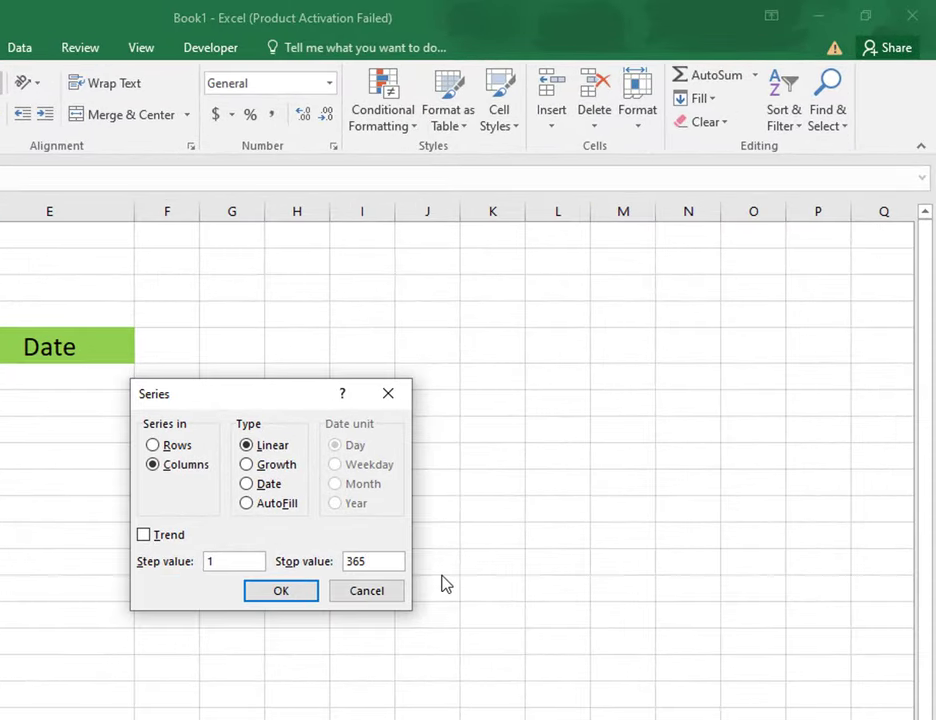
{"action": "left_click", "coordinate": [281, 591]}
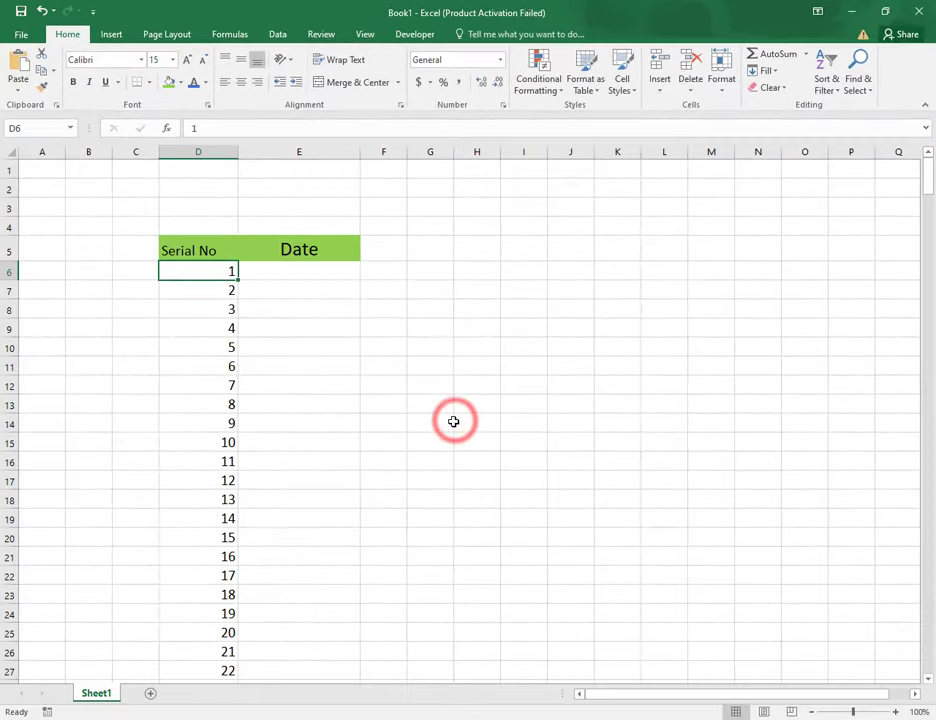
{"action": "scroll", "coordinate": [314, 531], "scroll_direction": "down", "scroll_amount": 5}
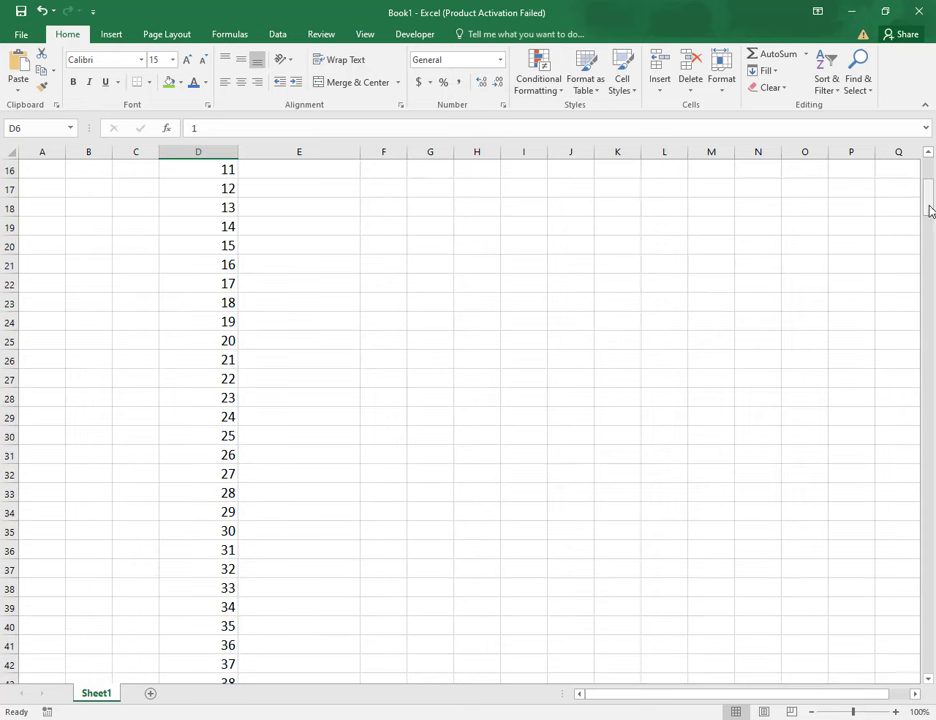
{"action": "left_click_drag", "start_coordinate": [929, 210], "coordinate": [929, 655]}
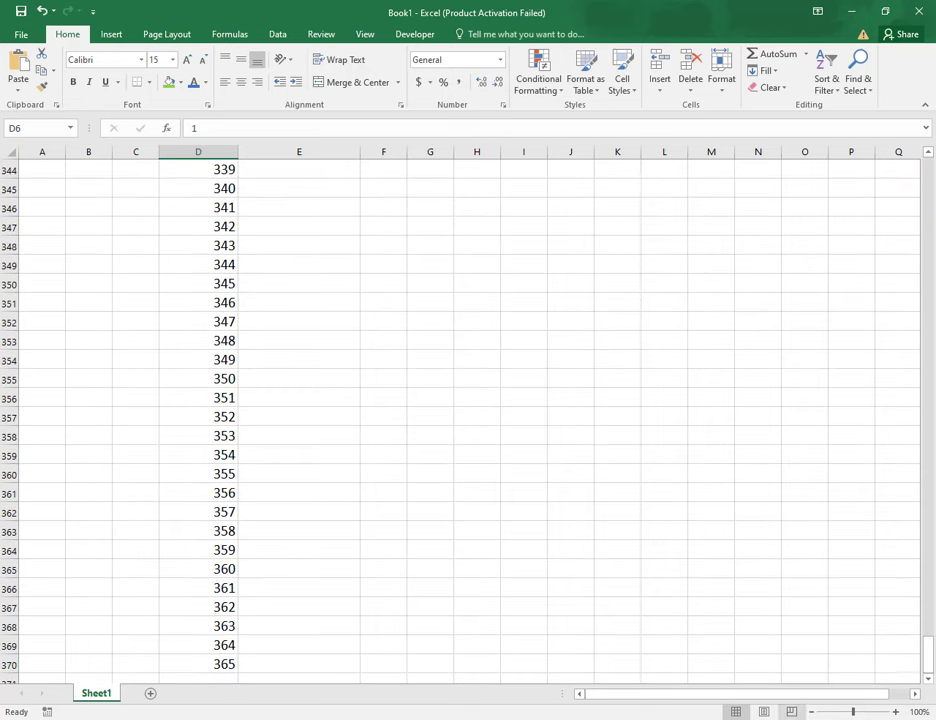
{"action": "left_click", "coordinate": [230, 667]}
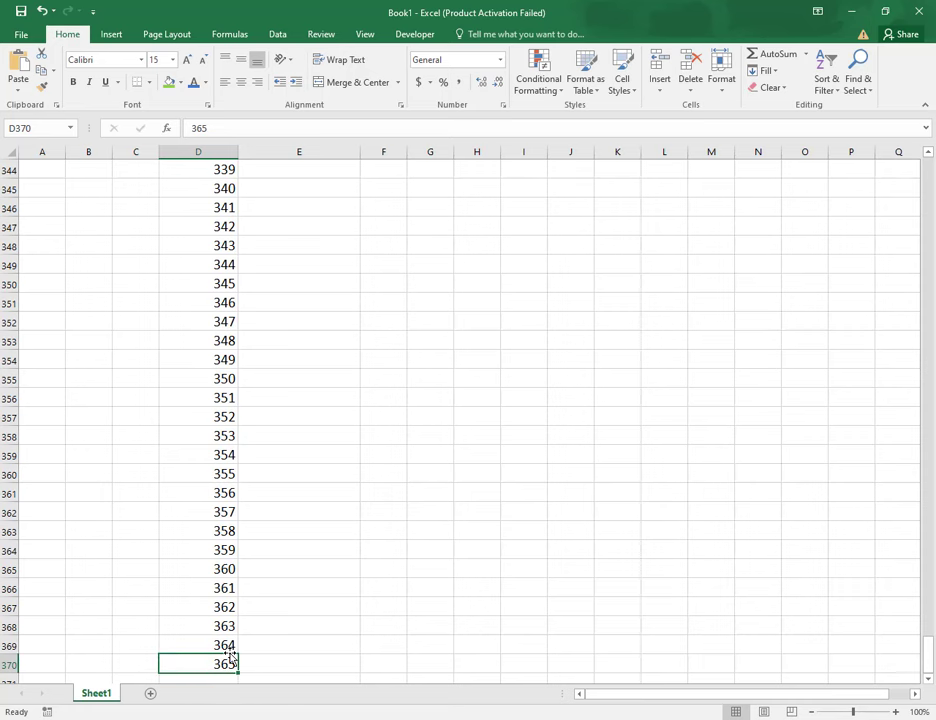
{"action": "double_click", "coordinate": [230, 656]}
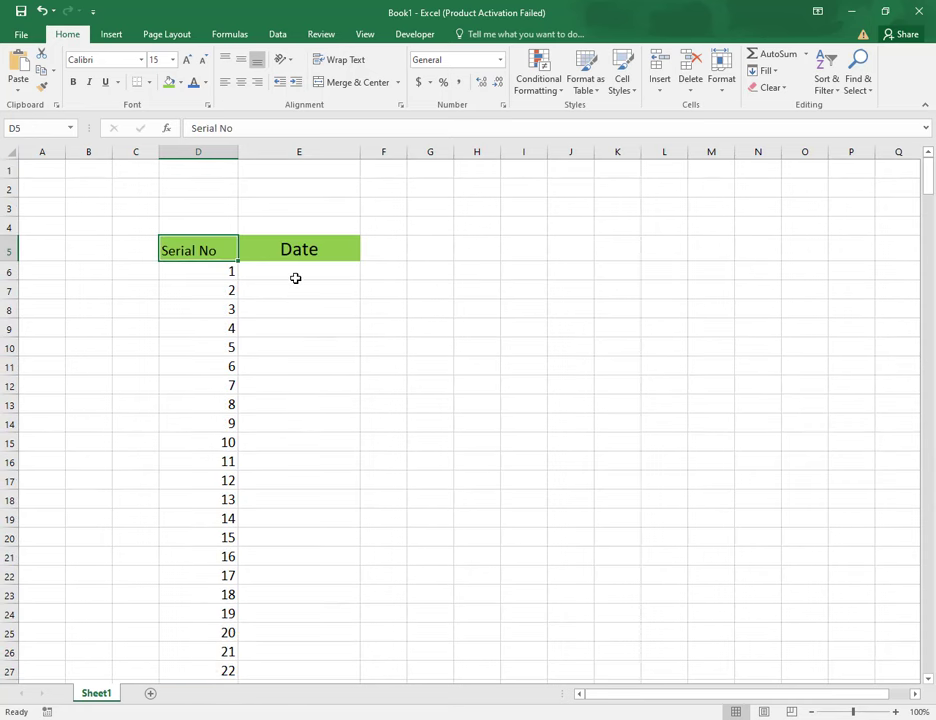
Step: Enter 1/1/2024 in E6, correcting the first mistyped date
{"action": "left_click", "coordinate": [297, 276]}
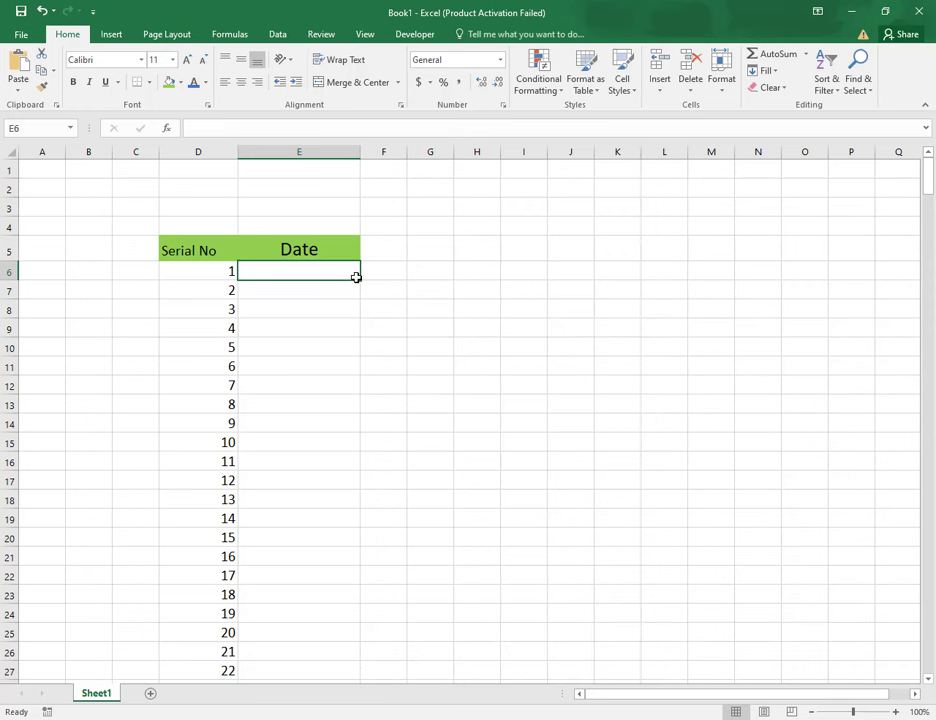
{"action": "type", "text": "01-12-2024"}
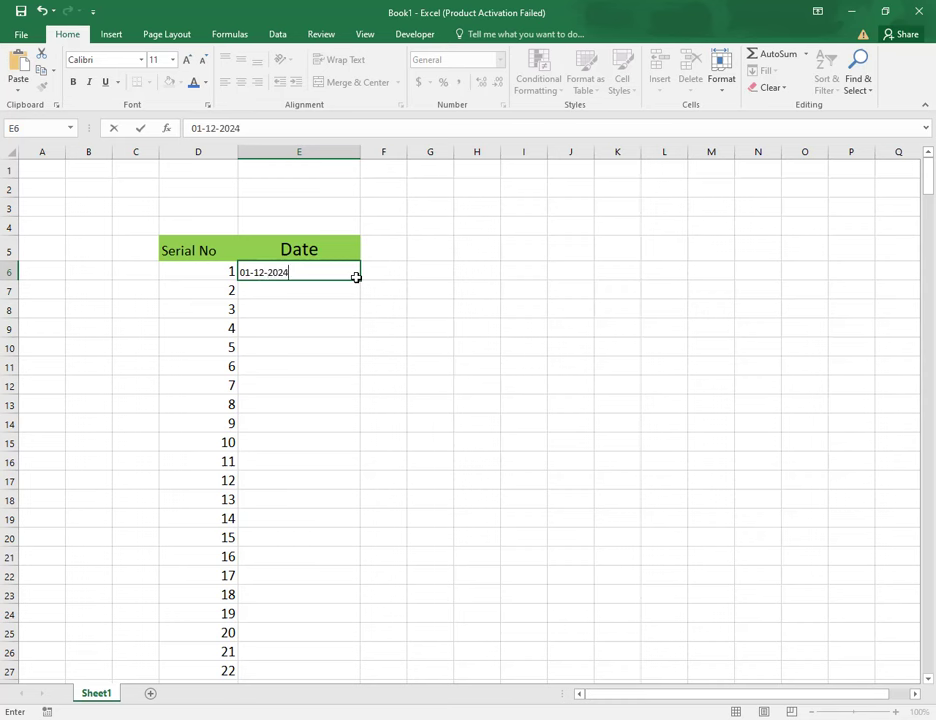
{"action": "key", "text": "Return"}
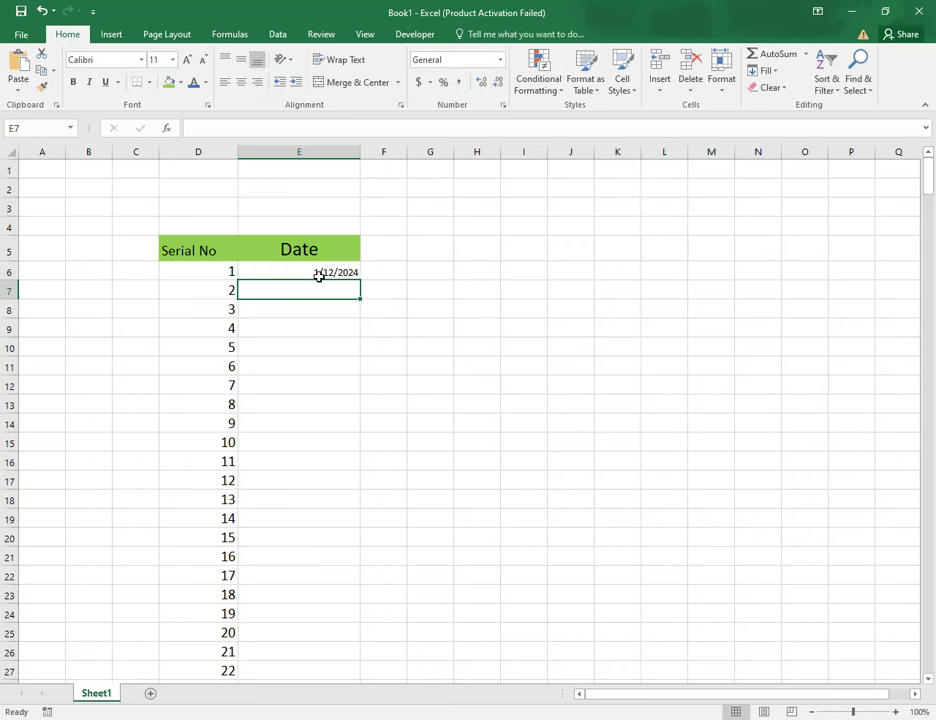
{"action": "left_click", "coordinate": [324, 274]}
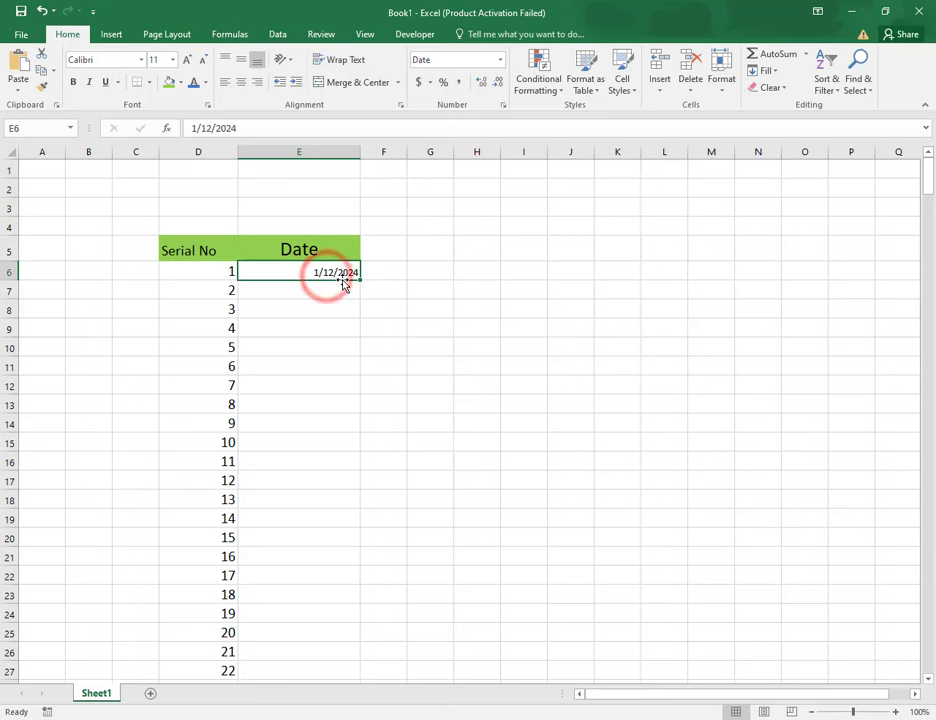
{"action": "type", "text": "01-01-"}
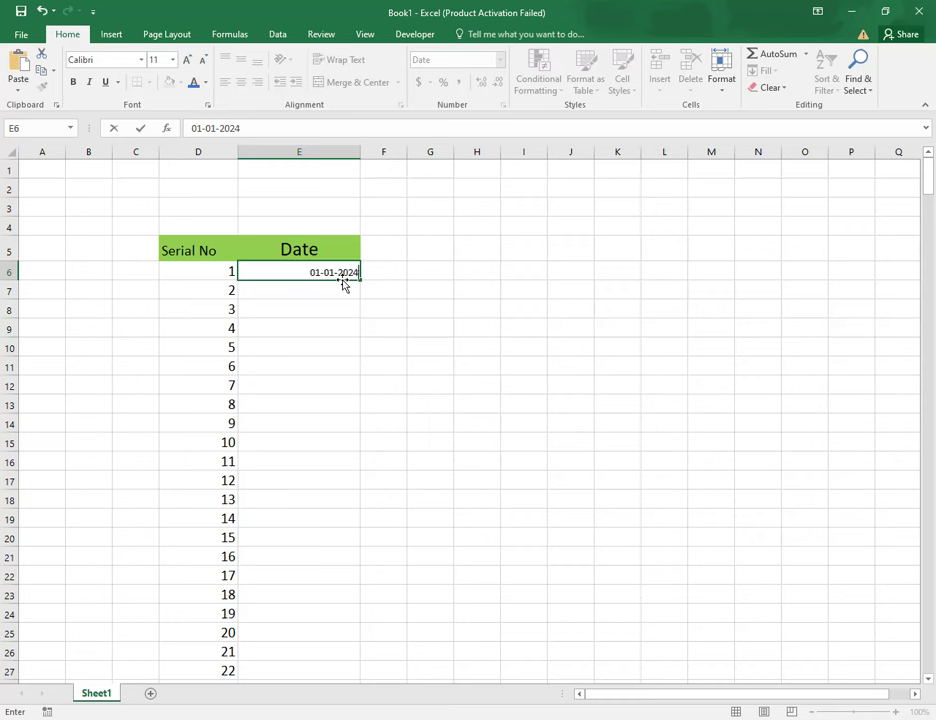
{"action": "left_click", "coordinate": [330, 290]}
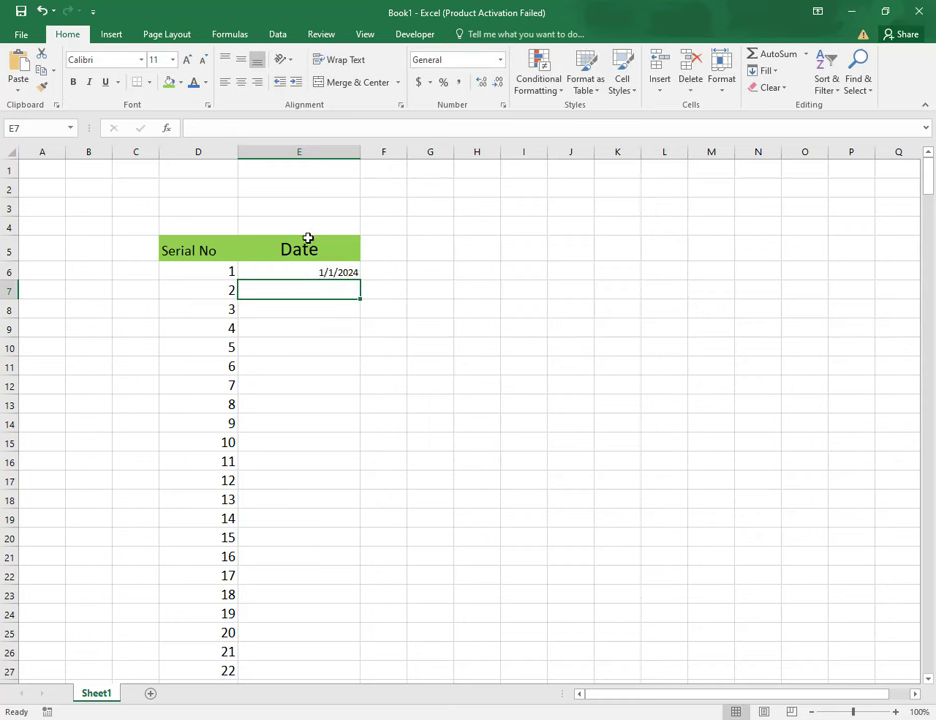
Step: Centre column E's contents vertically and horizontally, then reselect the whole Date column
{"action": "left_click", "coordinate": [308, 151]}
{"action": "left_click", "coordinate": [241, 80]}
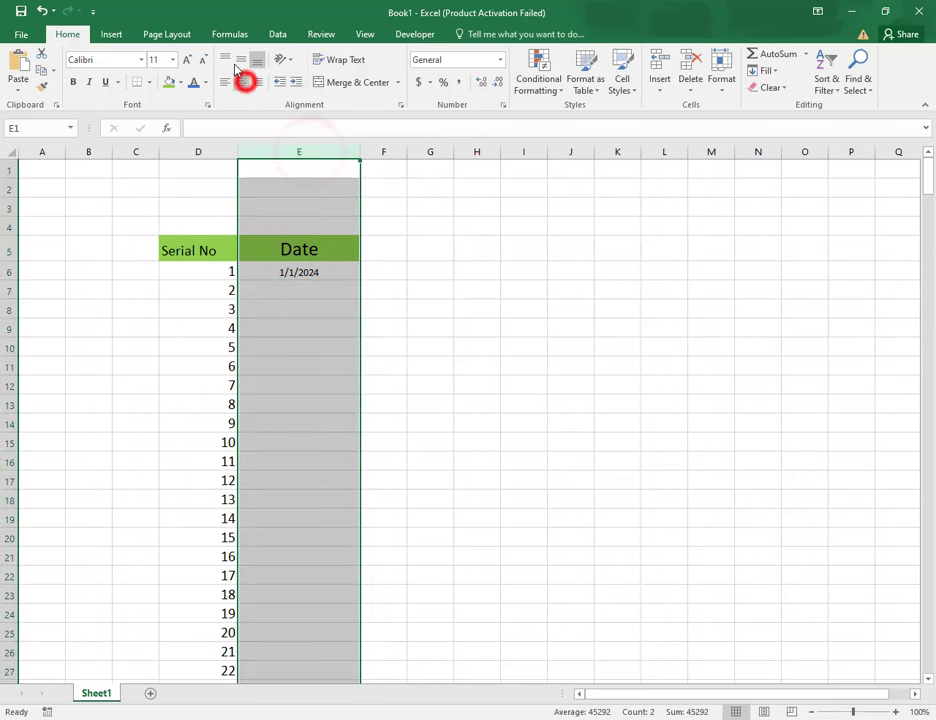
{"action": "left_click", "coordinate": [239, 61]}
{"action": "left_click", "coordinate": [318, 307]}
{"action": "left_click", "coordinate": [305, 270]}
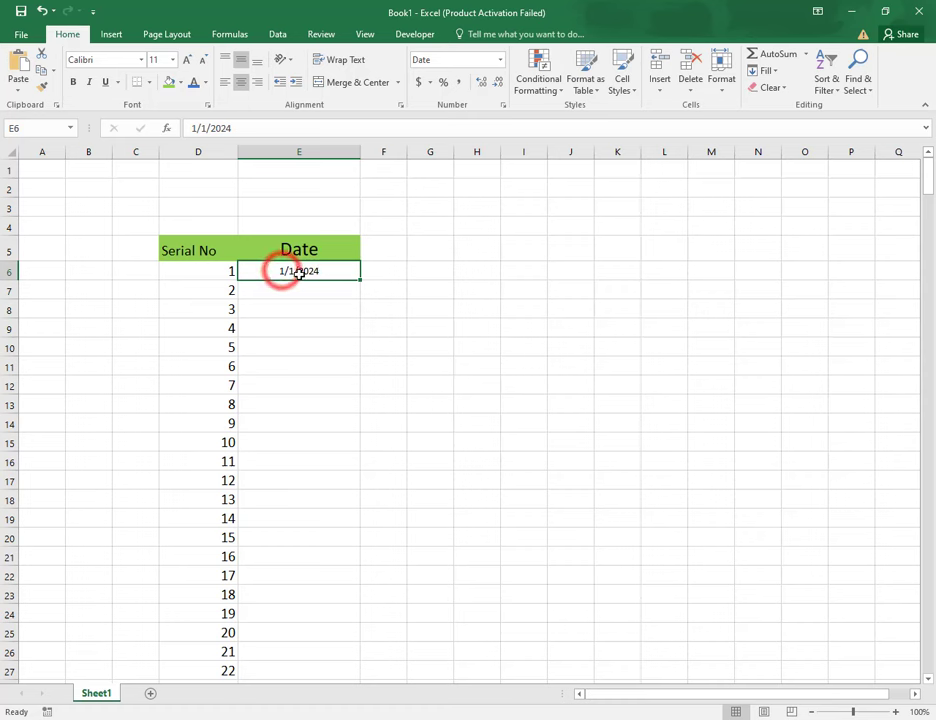
{"action": "left_click", "coordinate": [307, 149]}
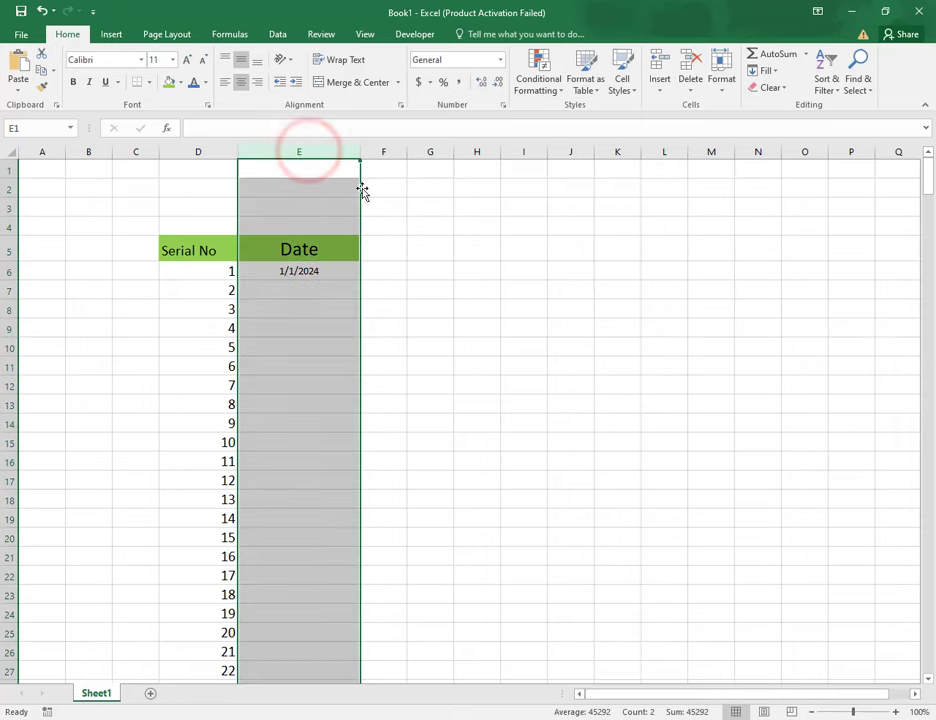
Step: Apply the 14-Mar-2012 date format to column E so E6 reads 1-Jan-2024
{"action": "left_click", "coordinate": [499, 104]}
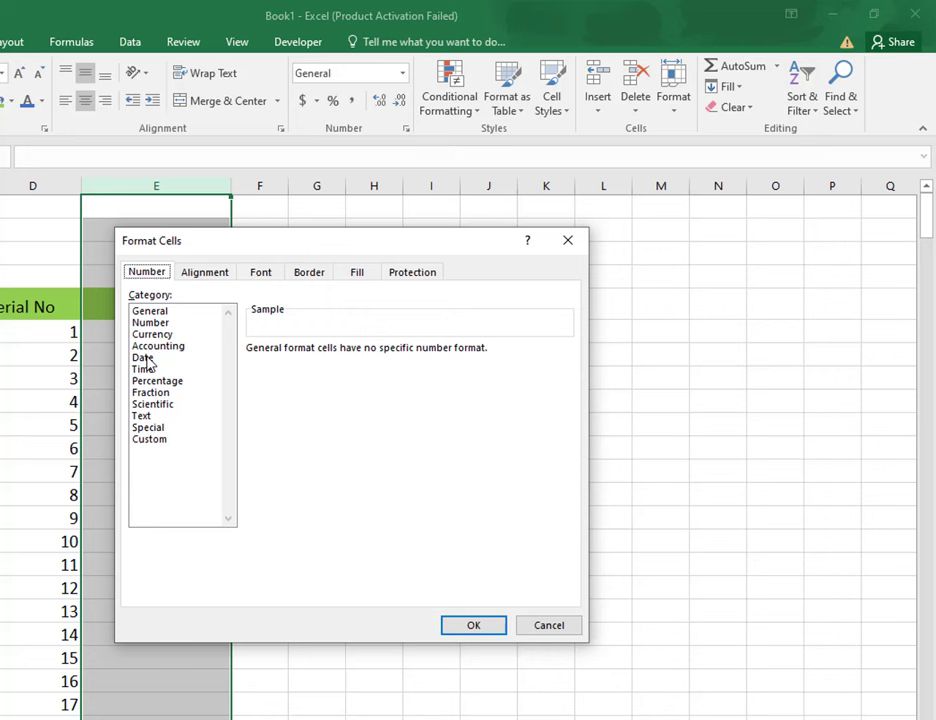
{"action": "left_click", "coordinate": [145, 358]}
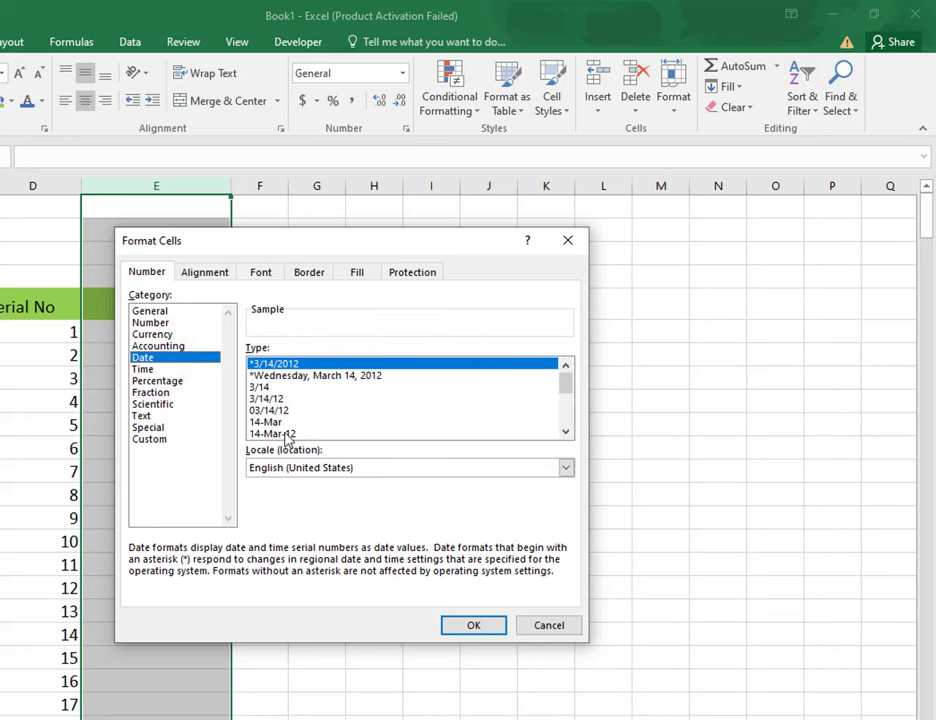
{"action": "left_click_drag", "start_coordinate": [566, 393], "coordinate": [566, 400]}
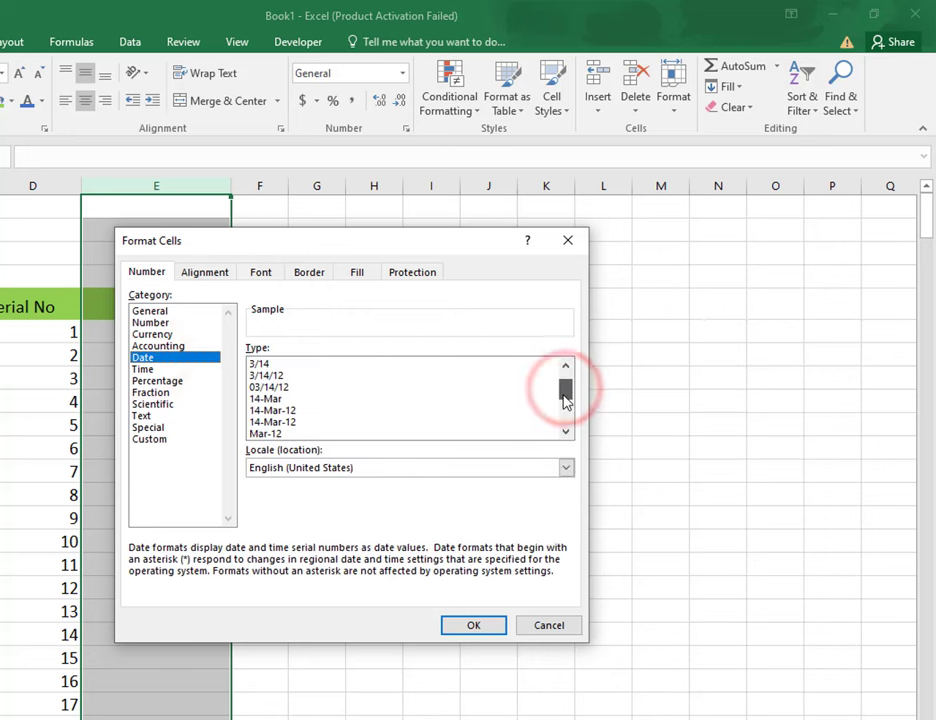
{"action": "left_click", "coordinate": [563, 434]}
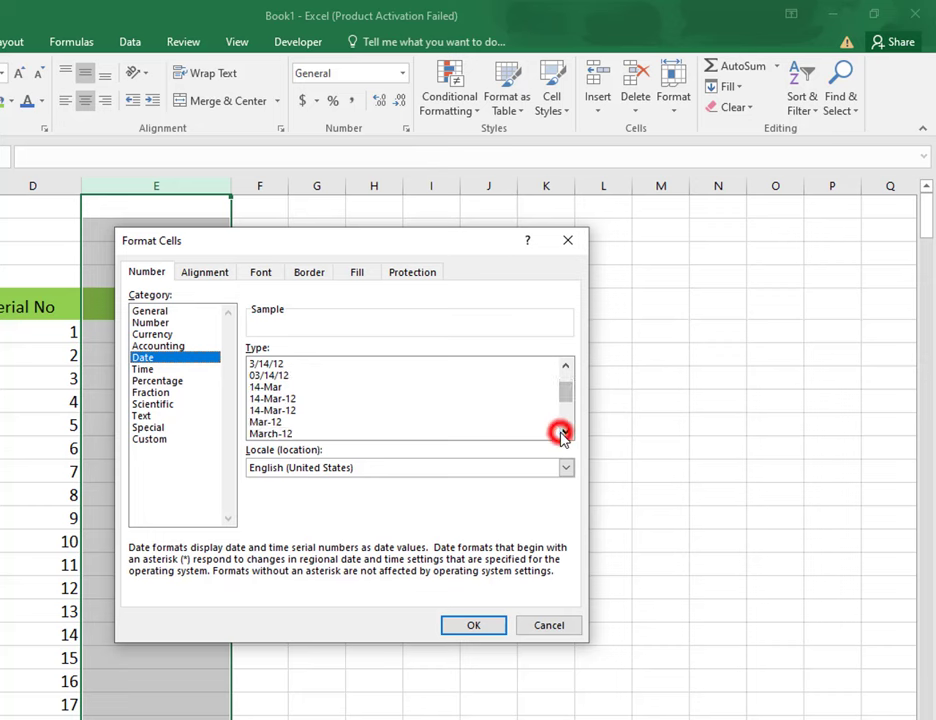
{"action": "left_click", "coordinate": [563, 434]}
{"action": "left_click", "coordinate": [563, 434]}
{"action": "left_click", "coordinate": [563, 434]}
{"action": "left_click", "coordinate": [563, 434]}
{"action": "left_click", "coordinate": [563, 434]}
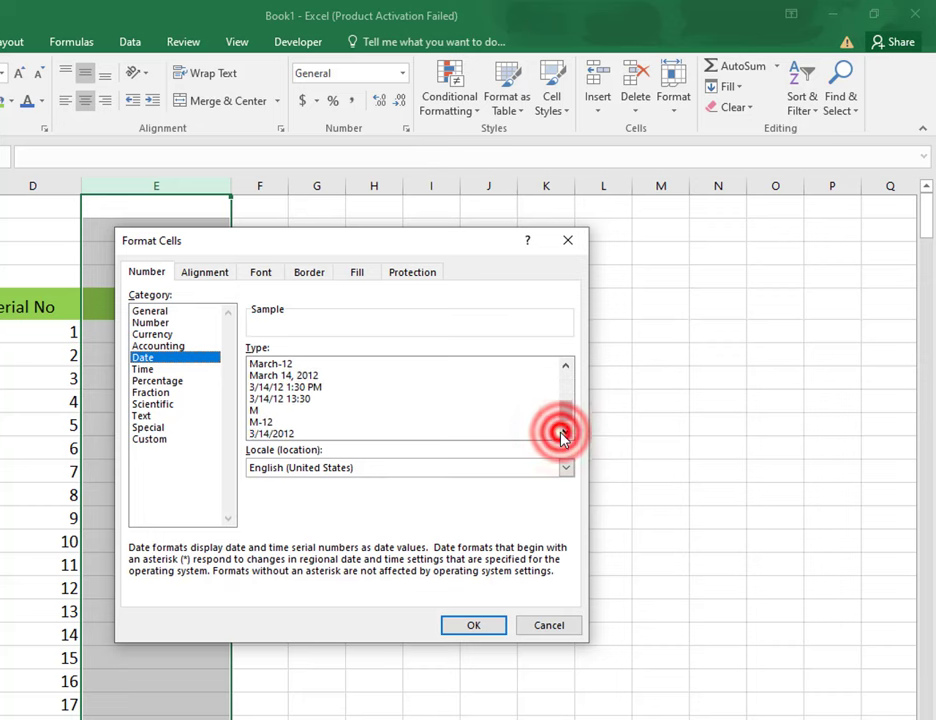
{"action": "left_click", "coordinate": [563, 434]}
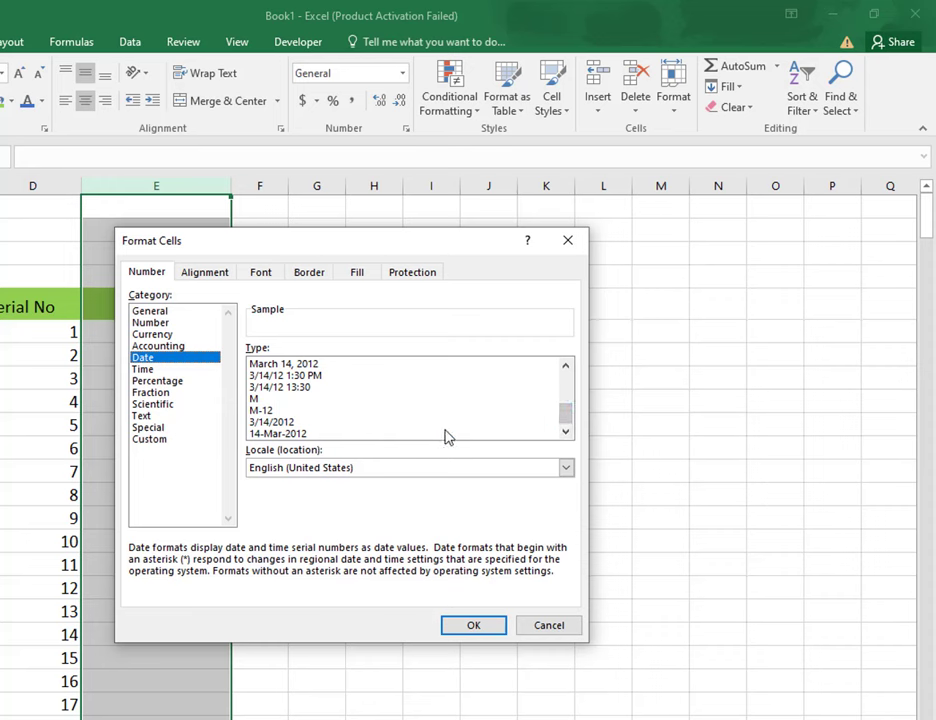
{"action": "left_click", "coordinate": [303, 433]}
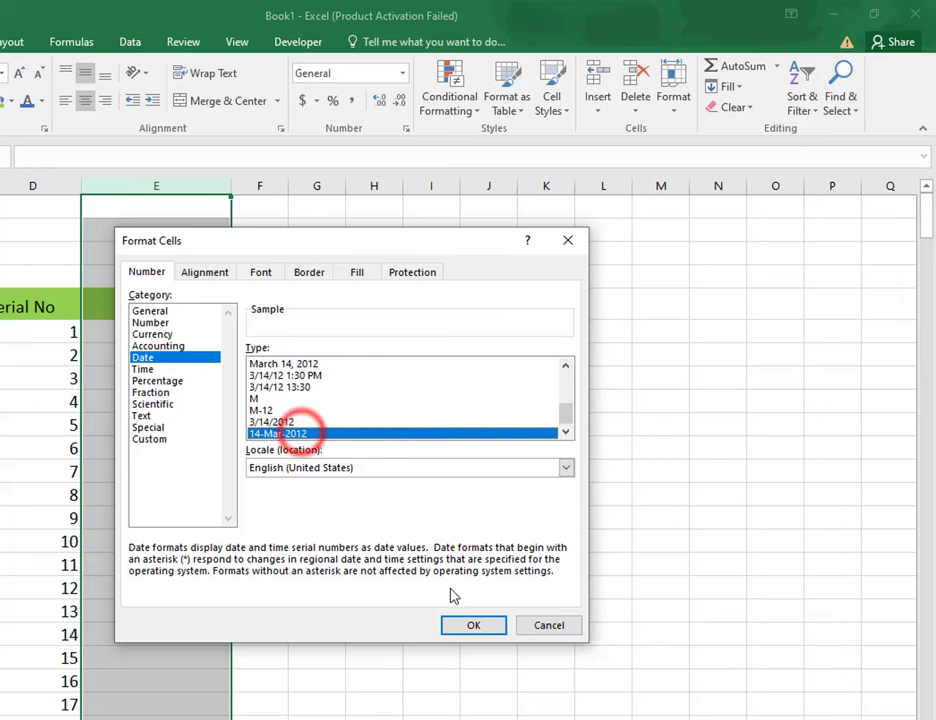
{"action": "left_click", "coordinate": [482, 621]}
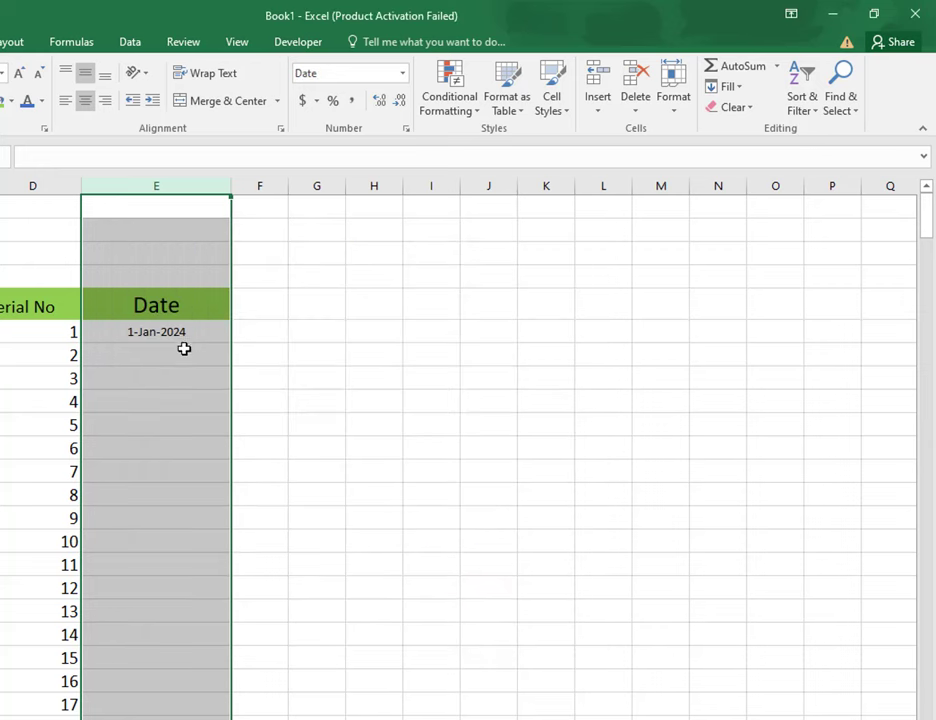
{"action": "left_click", "coordinate": [184, 350]}
{"action": "left_click", "coordinate": [175, 335]}
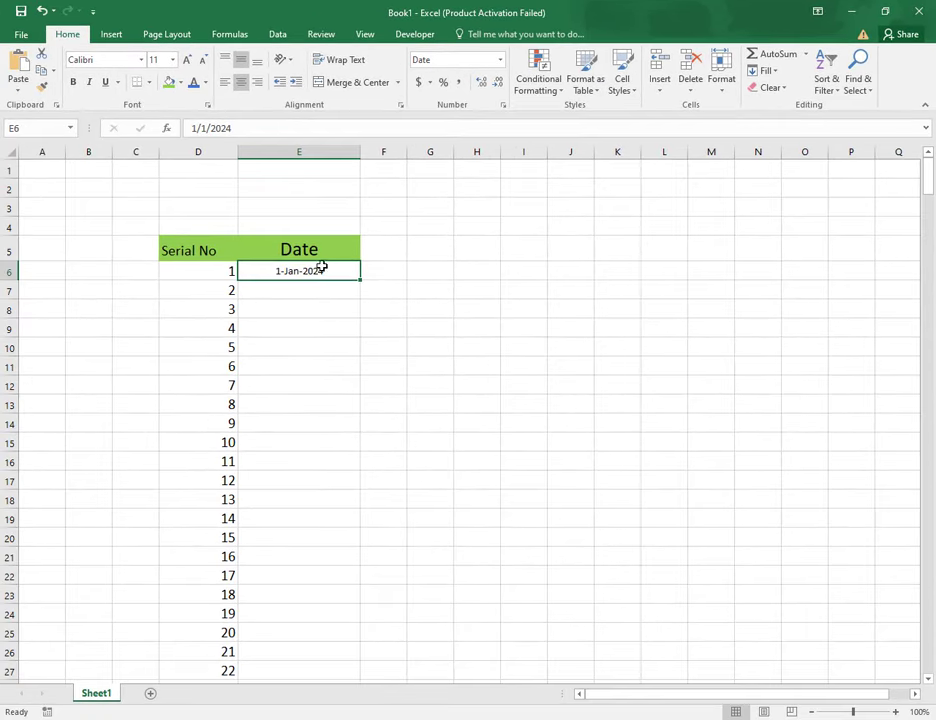
Step: Set column E's font size to 24 and reselect the 1-Jan-2024 date in E6
{"action": "left_click", "coordinate": [308, 148]}
{"action": "left_click", "coordinate": [170, 60]}
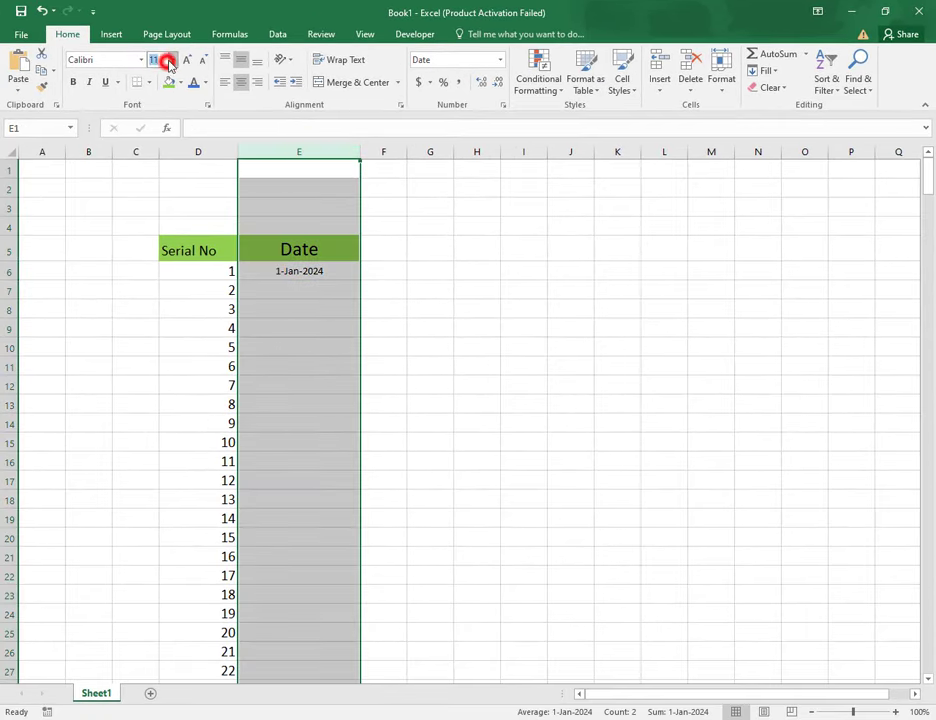
{"action": "left_click", "coordinate": [155, 146]}
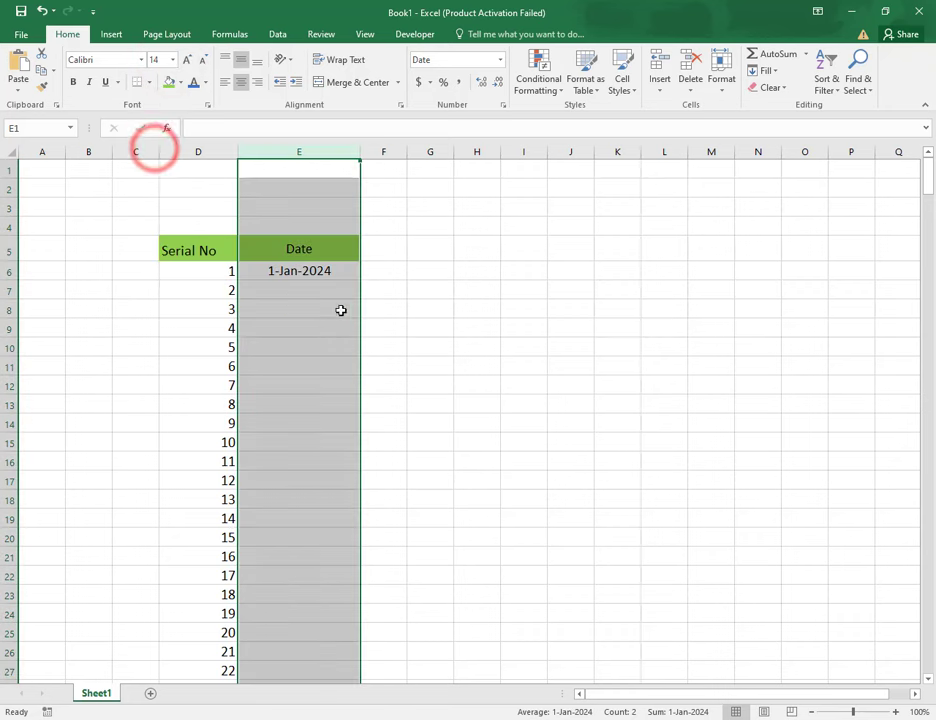
{"action": "left_click", "coordinate": [173, 60]}
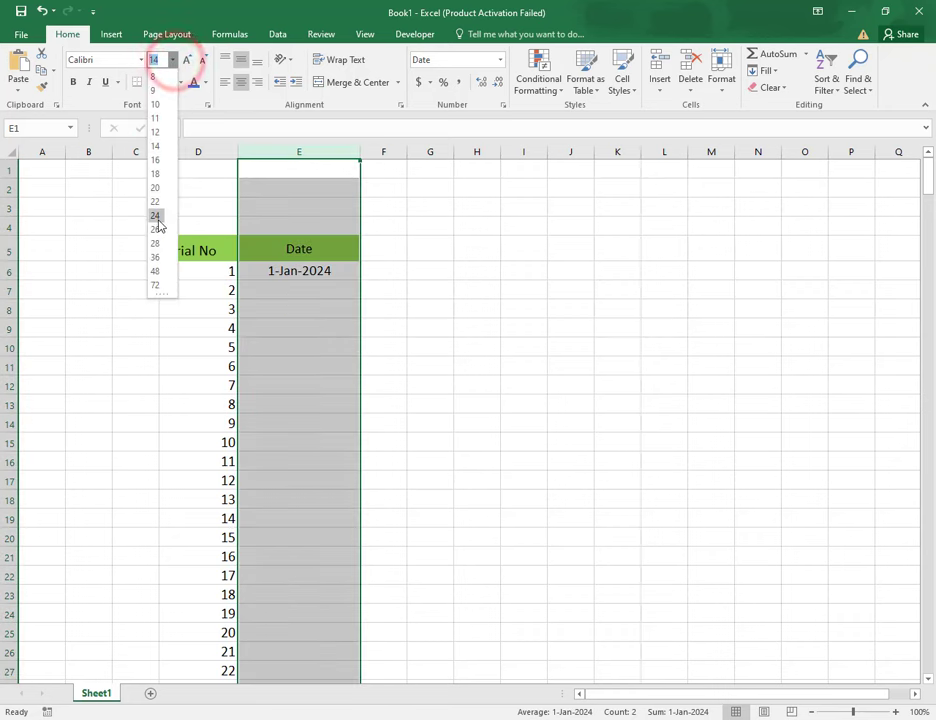
{"action": "left_click", "coordinate": [154, 214]}
{"action": "left_click", "coordinate": [478, 427]}
{"action": "scroll", "coordinate": [480, 411], "scroll_direction": "down", "scroll_amount": 2}
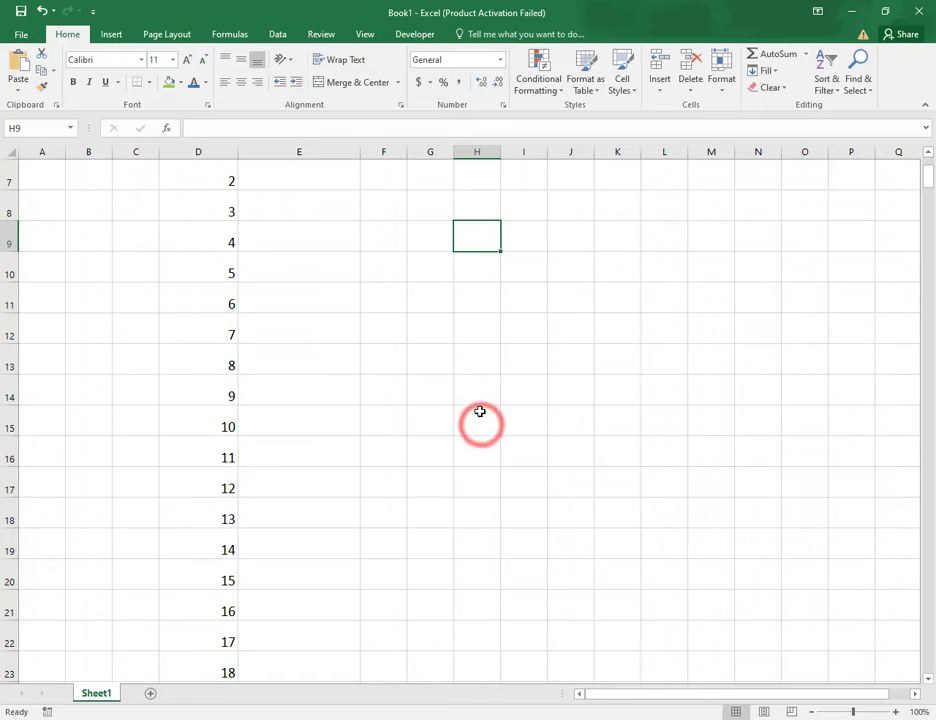
{"action": "scroll", "coordinate": [479, 411], "scroll_direction": "up", "scroll_amount": 1}
{"action": "left_click", "coordinate": [325, 243]}
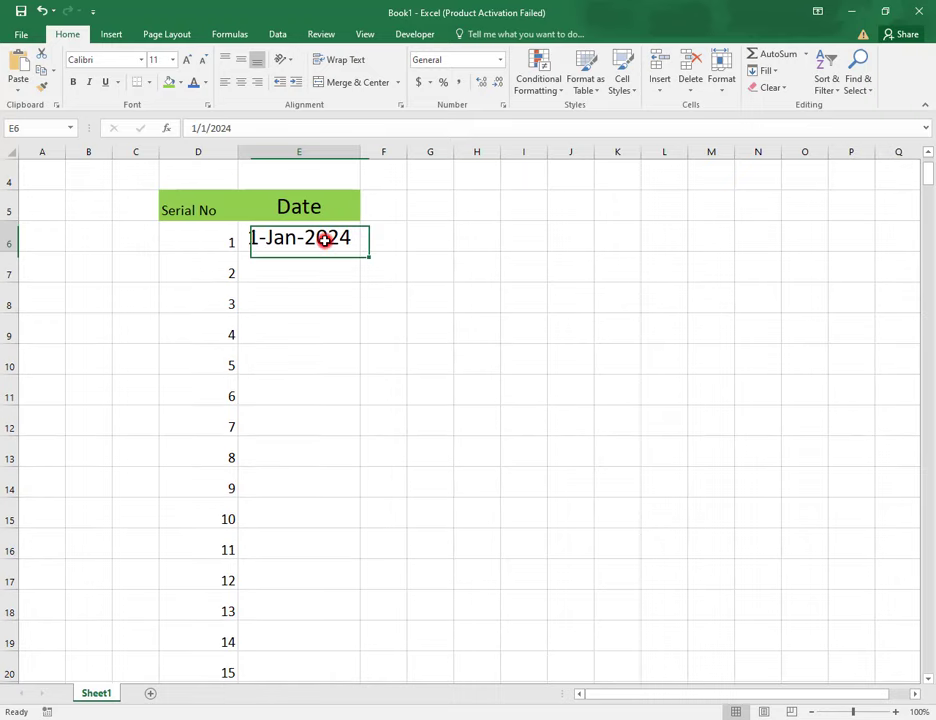
Step: Try a daily date series down column E, step 1, with stop value 31-12-2024
{"action": "left_click", "coordinate": [777, 72]}
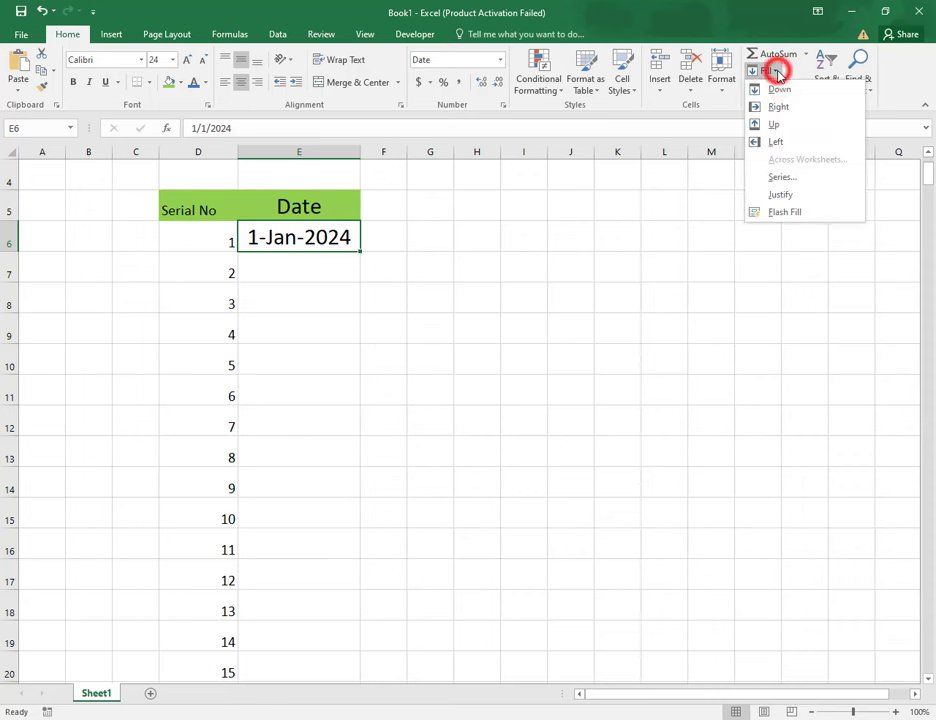
{"action": "left_click", "coordinate": [800, 178]}
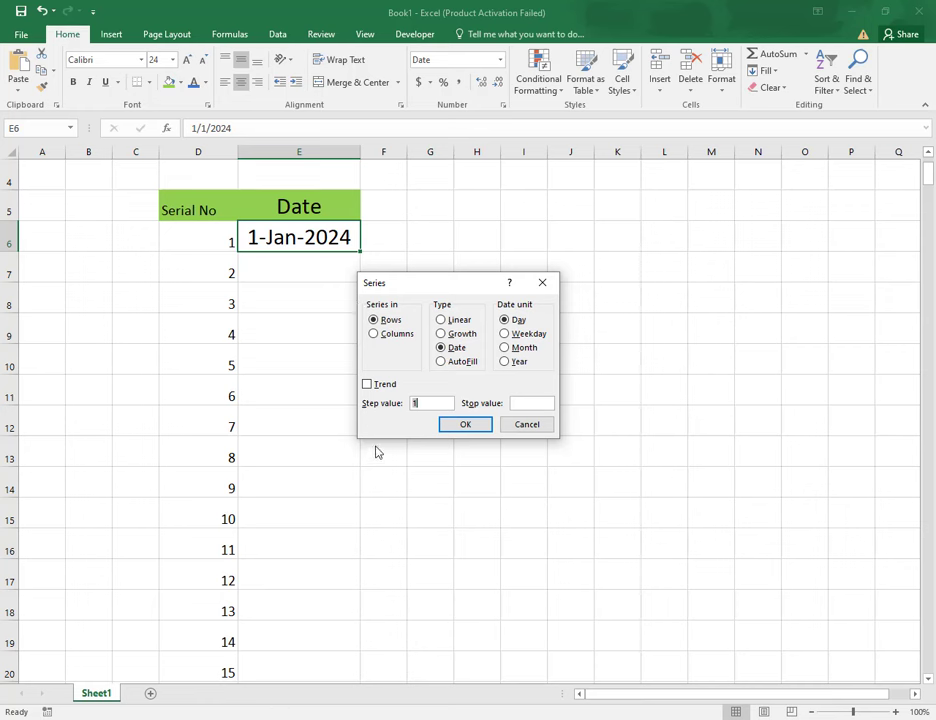
{"action": "left_click", "coordinate": [373, 334]}
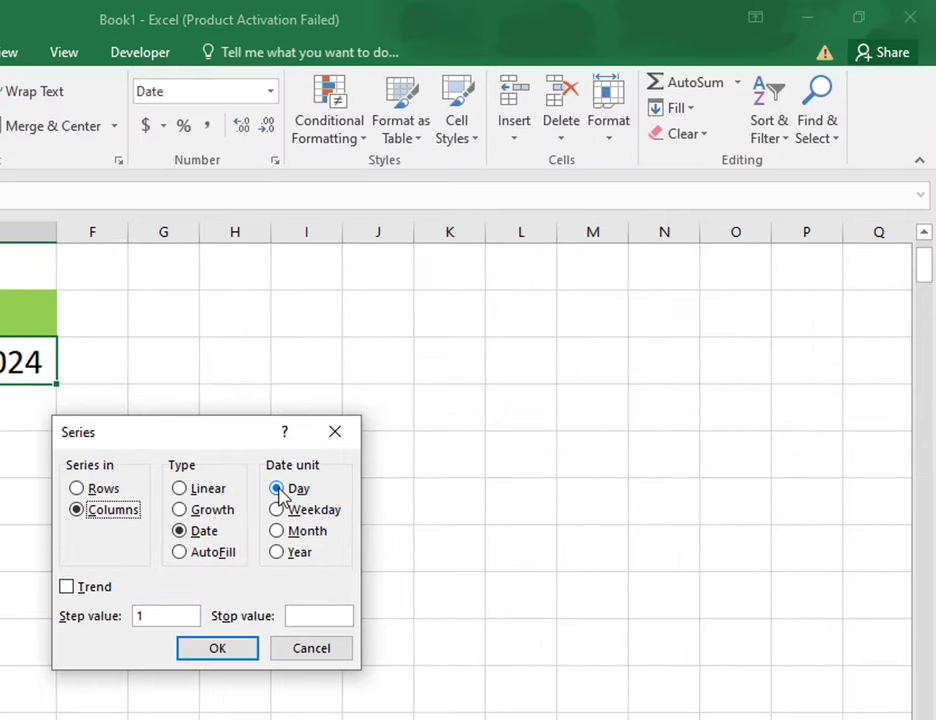
{"action": "left_click", "coordinate": [160, 618]}
{"action": "left_click", "coordinate": [305, 613]}
{"action": "type", "text": "31-12-20"}
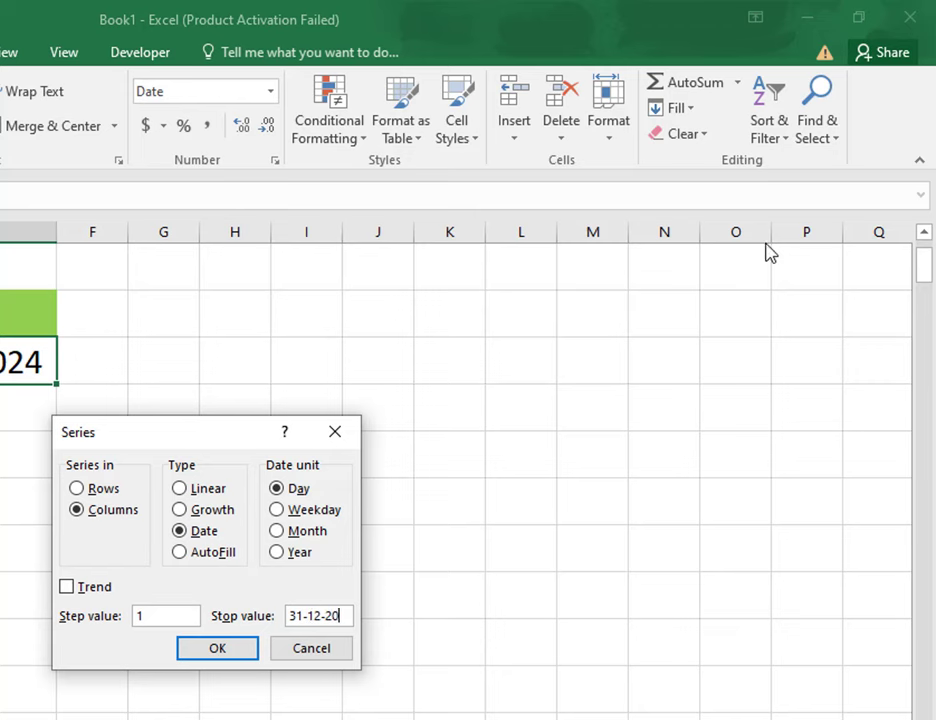
{"action": "type", "text": "24"}
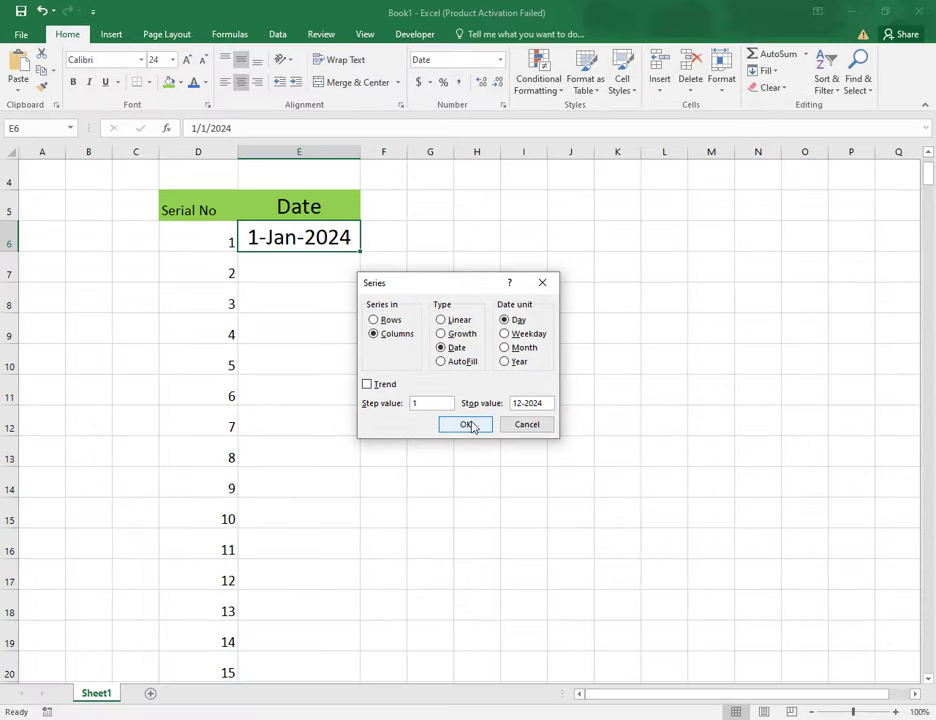
{"action": "left_click", "coordinate": [470, 425]}
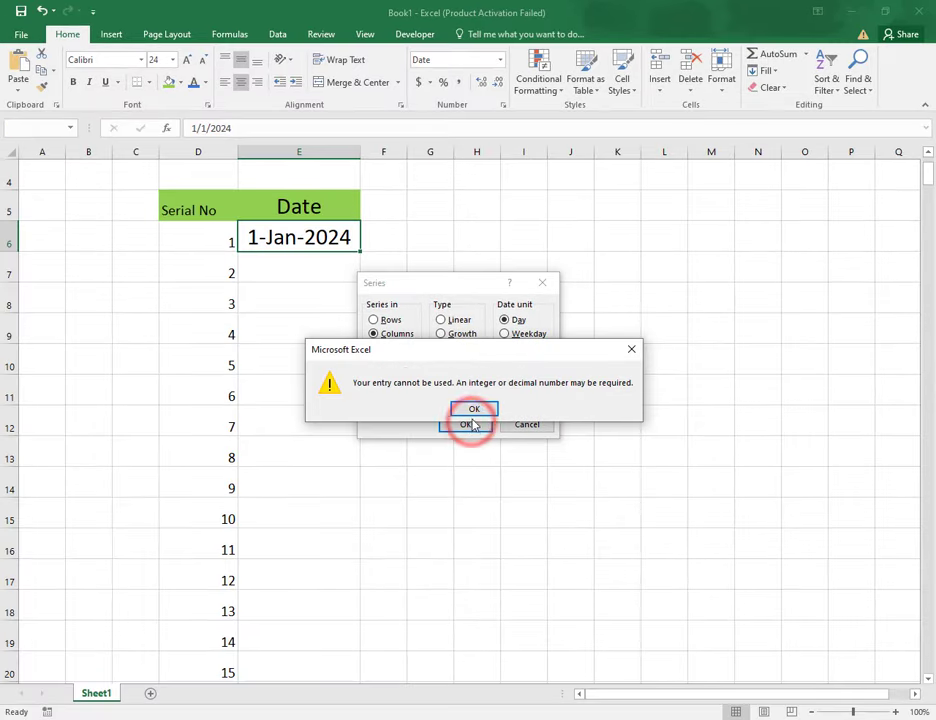
Step: Dismiss the invalid-entry error, cancel the Series dialog, and reselect E6
{"action": "left_click", "coordinate": [475, 411]}
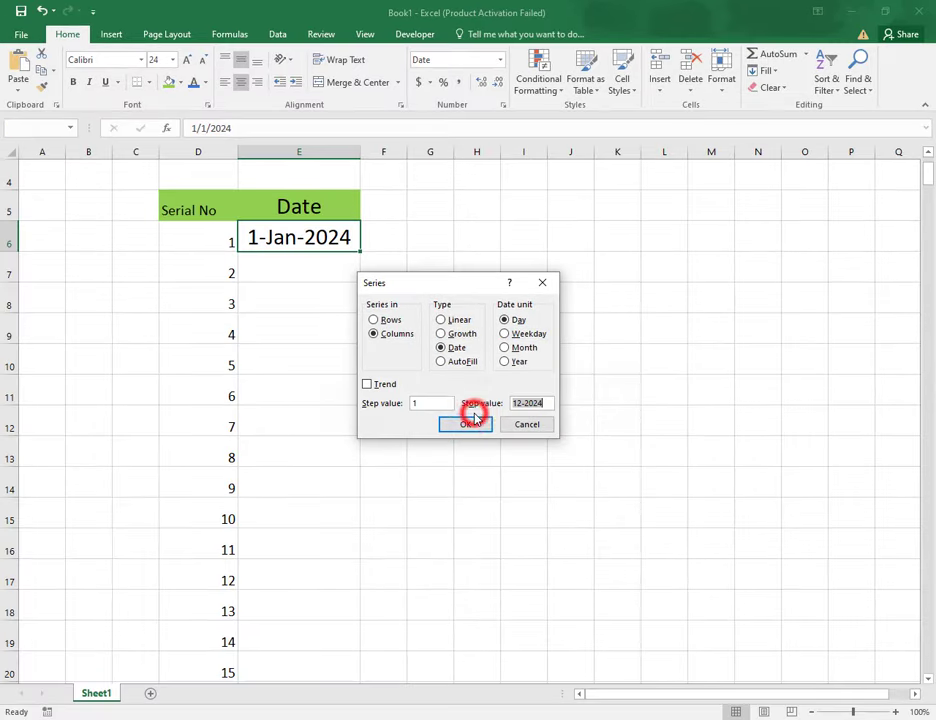
{"action": "left_click", "coordinate": [524, 425]}
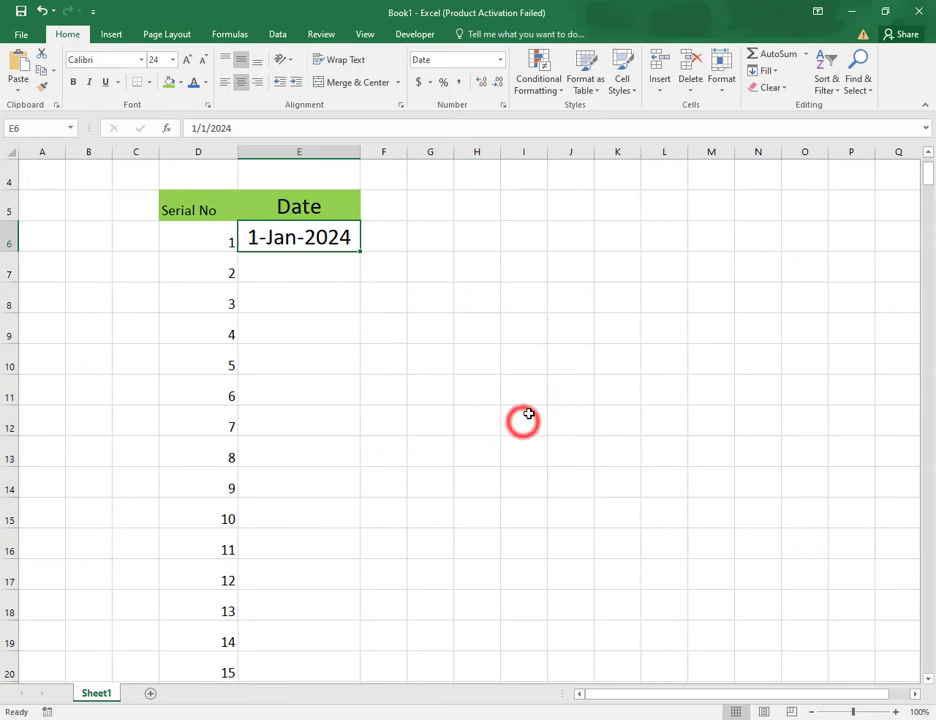
{"action": "left_click", "coordinate": [318, 238]}
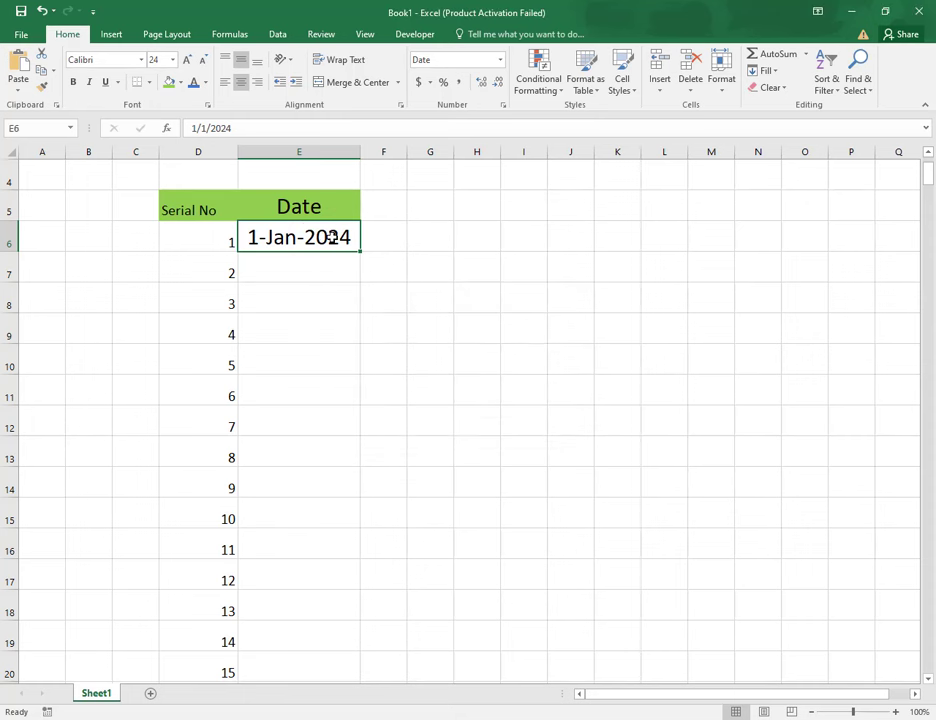
{"action": "left_click", "coordinate": [276, 243]}
Step: Insert today's date, 7/8/2024, into G7 with Ctrl+; and confirm it against the system calendar
{"action": "left_click", "coordinate": [444, 264]}
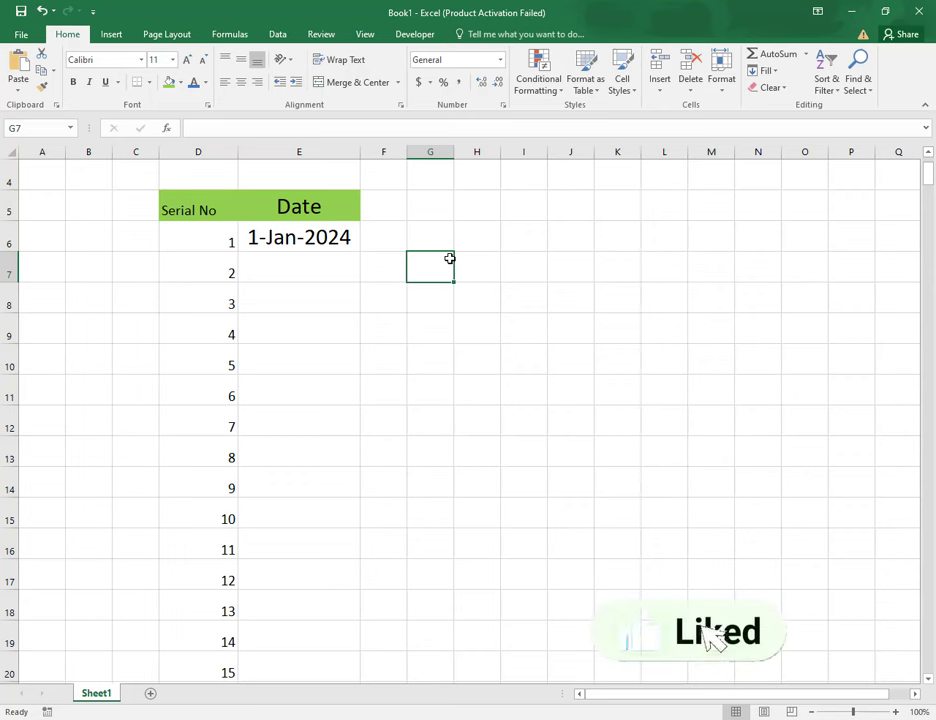
{"action": "key", "text": "ctrl+semicolon"}
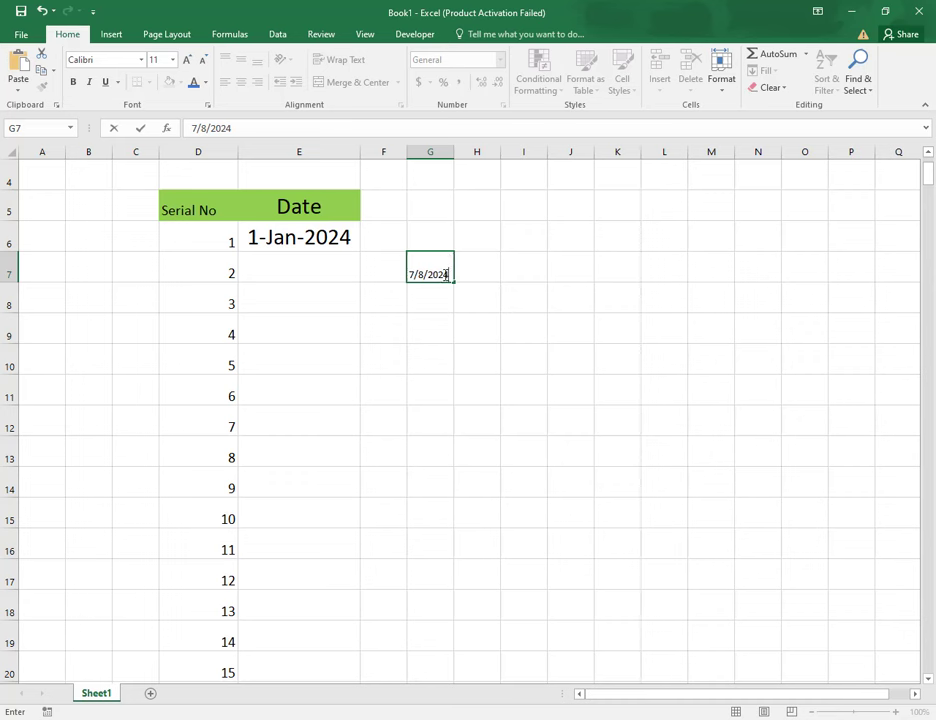
{"action": "left_click", "coordinate": [451, 275]}
{"action": "left_click", "coordinate": [413, 274]}
{"action": "left_click", "coordinate": [890, 714]}
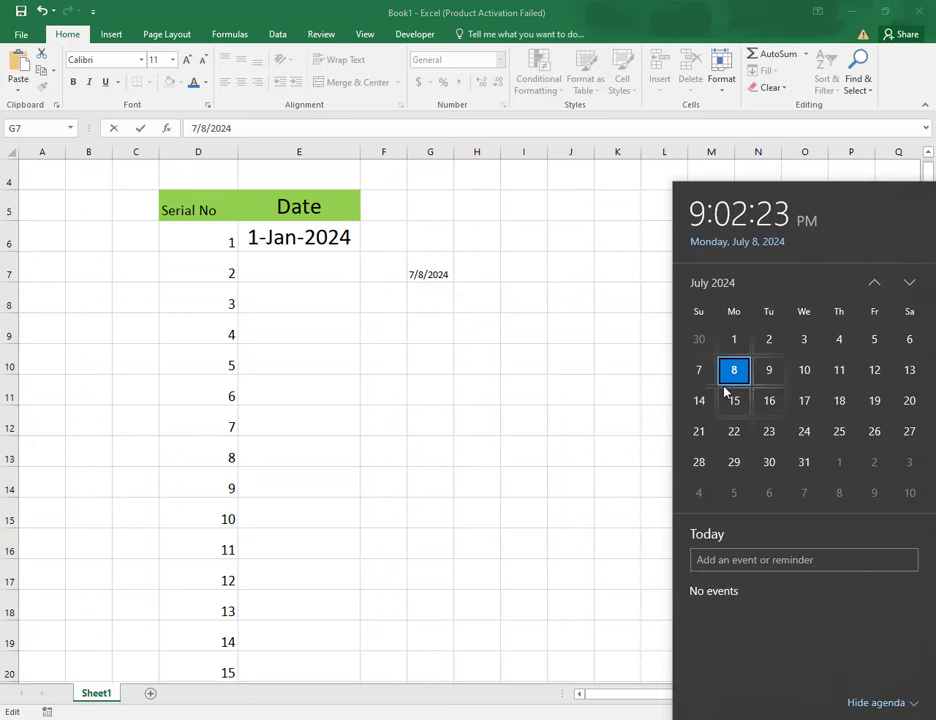
{"action": "left_click", "coordinate": [535, 370]}
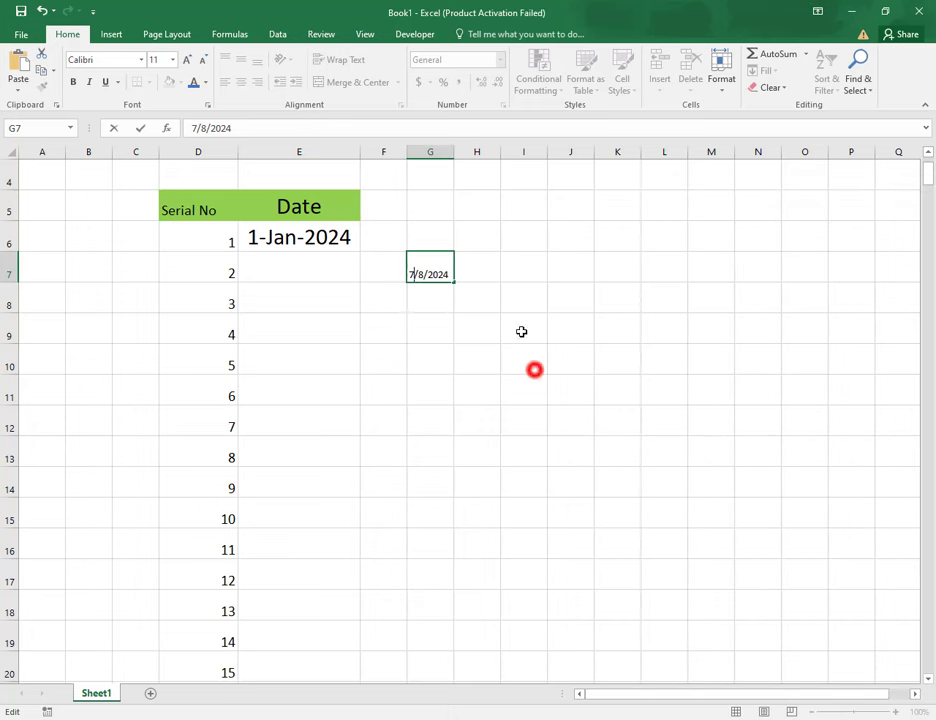
{"action": "left_click", "coordinate": [439, 303]}
{"action": "left_click", "coordinate": [416, 274]}
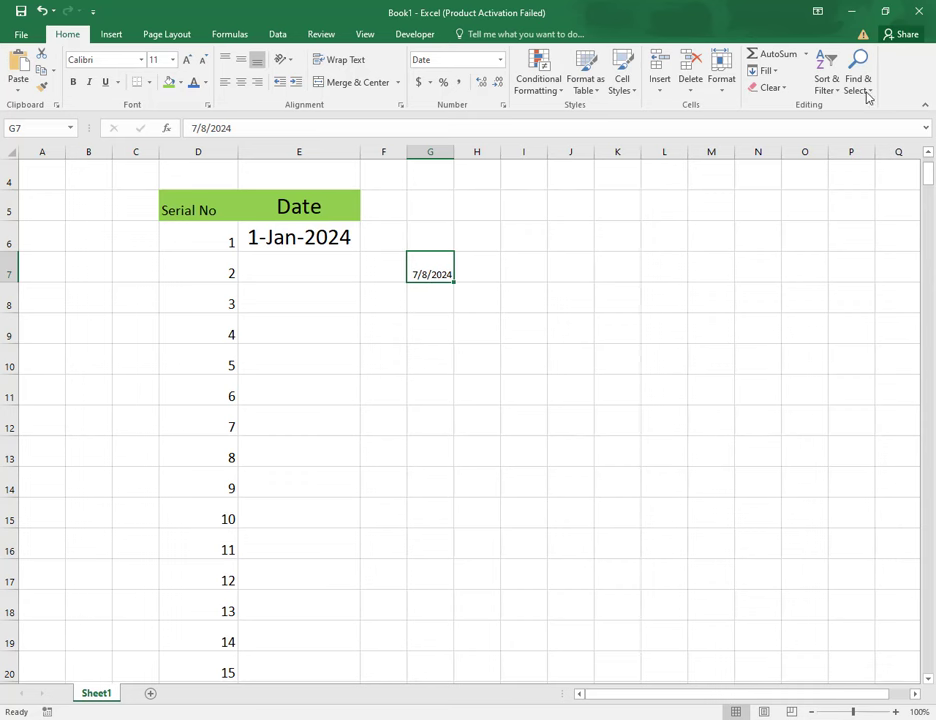
Step: Fill row 6 rightward from 1-Jan-2024 with a daily date series, step 1, up to an end date
{"action": "left_click", "coordinate": [313, 238]}
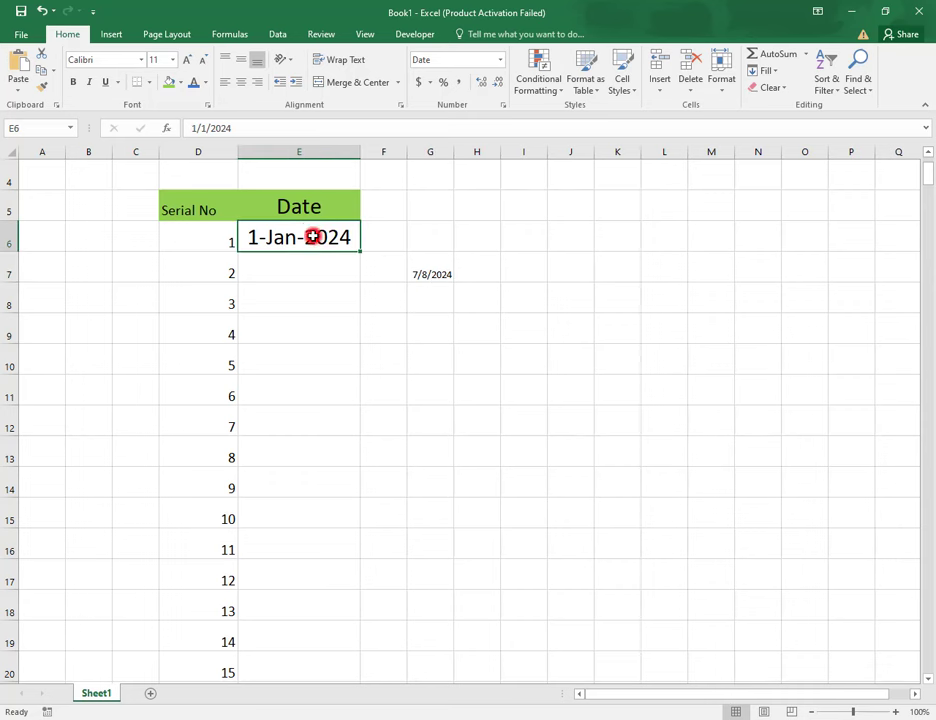
{"action": "left_click", "coordinate": [771, 71]}
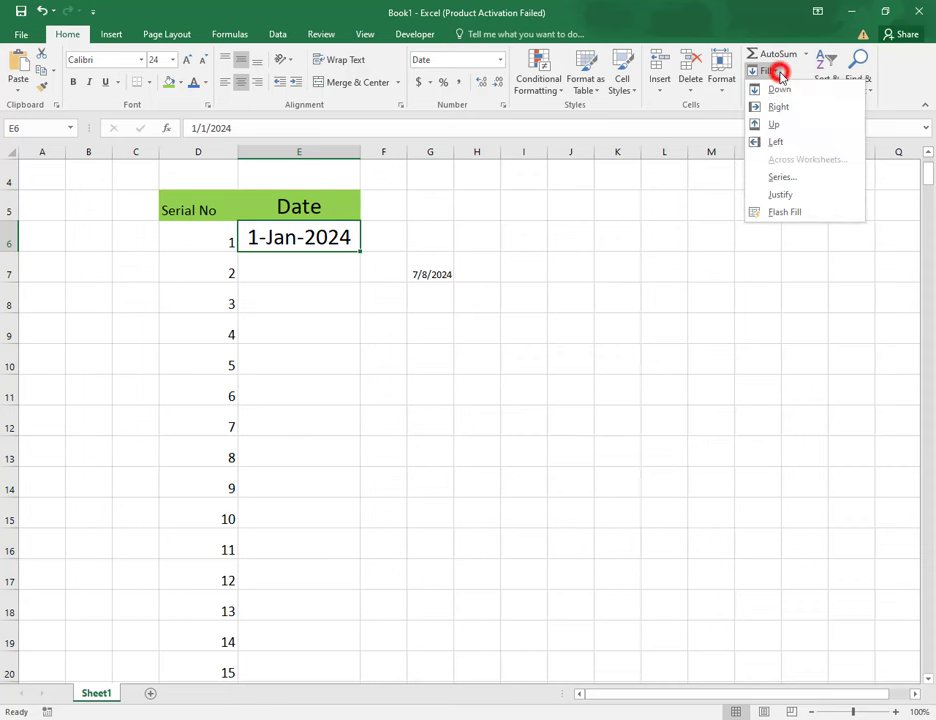
{"action": "left_click", "coordinate": [781, 176]}
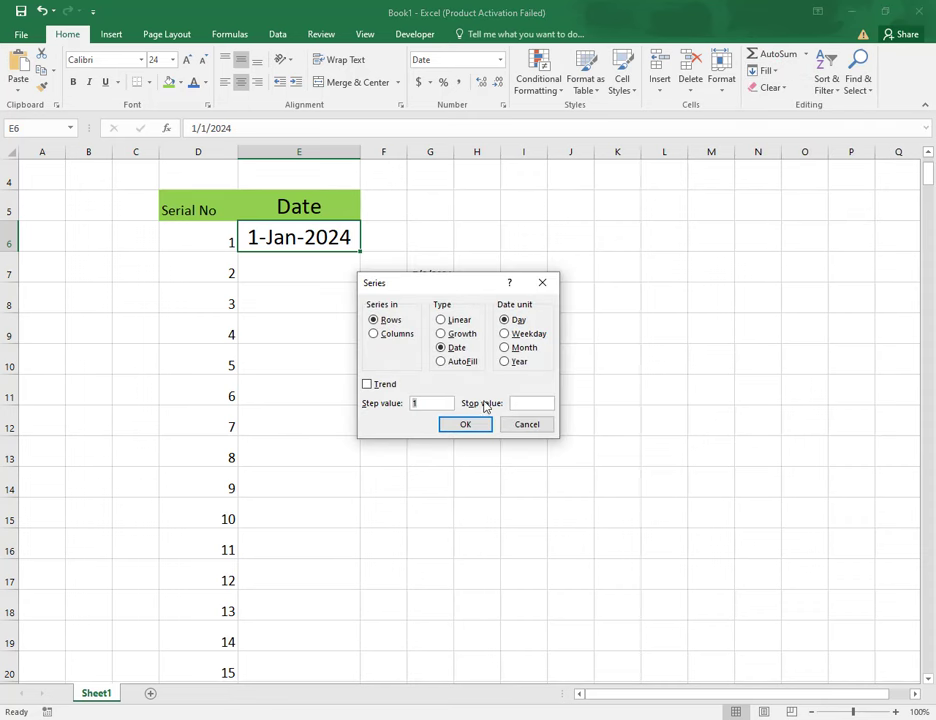
{"action": "left_click", "coordinate": [521, 402]}
{"action": "left_click_drag", "start_coordinate": [465, 290], "coordinate": [613, 321]}
{"action": "type", "text": "12-3"}
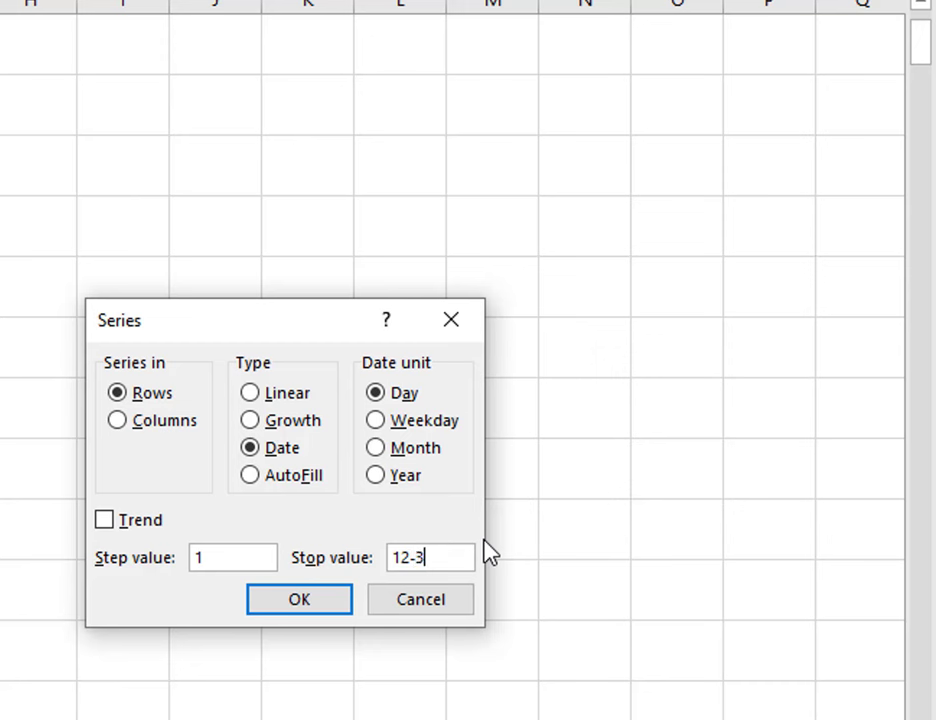
{"action": "type", "text": "1-"}
{"action": "type", "text": "20"}
{"action": "type", "text": "24"}
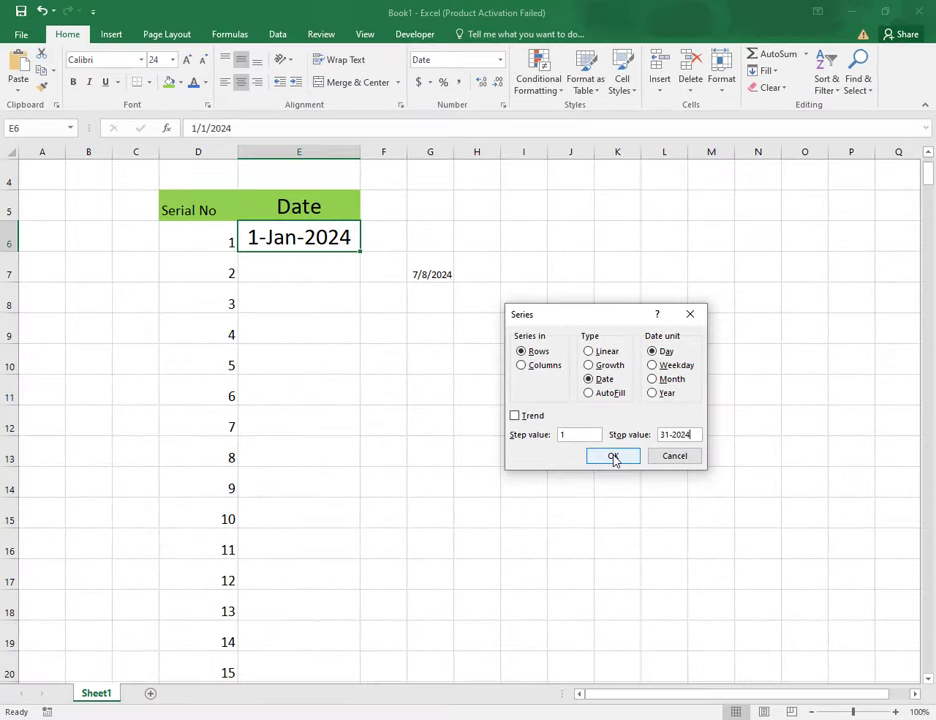
{"action": "left_click", "coordinate": [613, 456]}
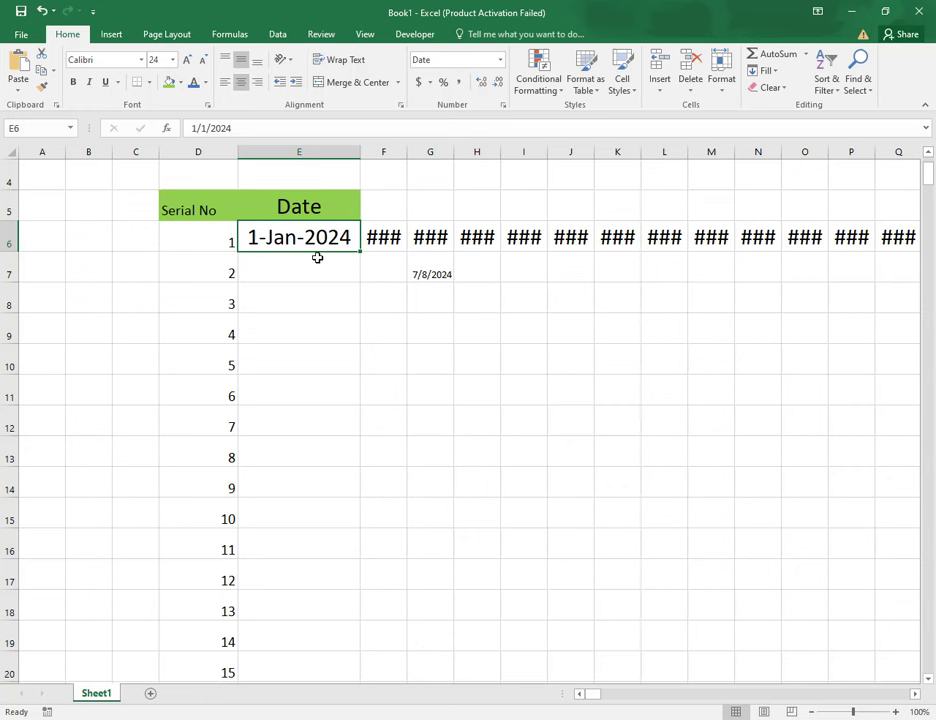
Step: Undo the dates that were filled across row 6
{"action": "mouse_move", "coordinate": [310, 237]}
{"action": "left_mouse_down"}
{"action": "mouse_move", "coordinate": [330, 367]}
{"action": "mouse_move", "coordinate": [307, 645]}
{"action": "left_mouse_up"}
{"action": "left_click", "coordinate": [383, 481]}
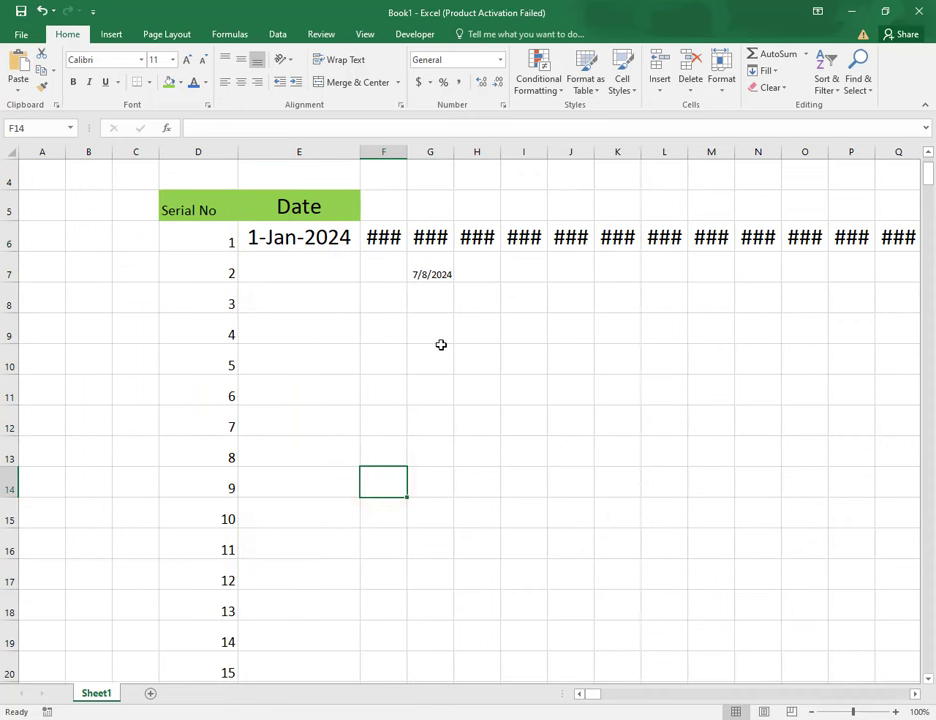
{"action": "key", "text": "ctrl+z"}
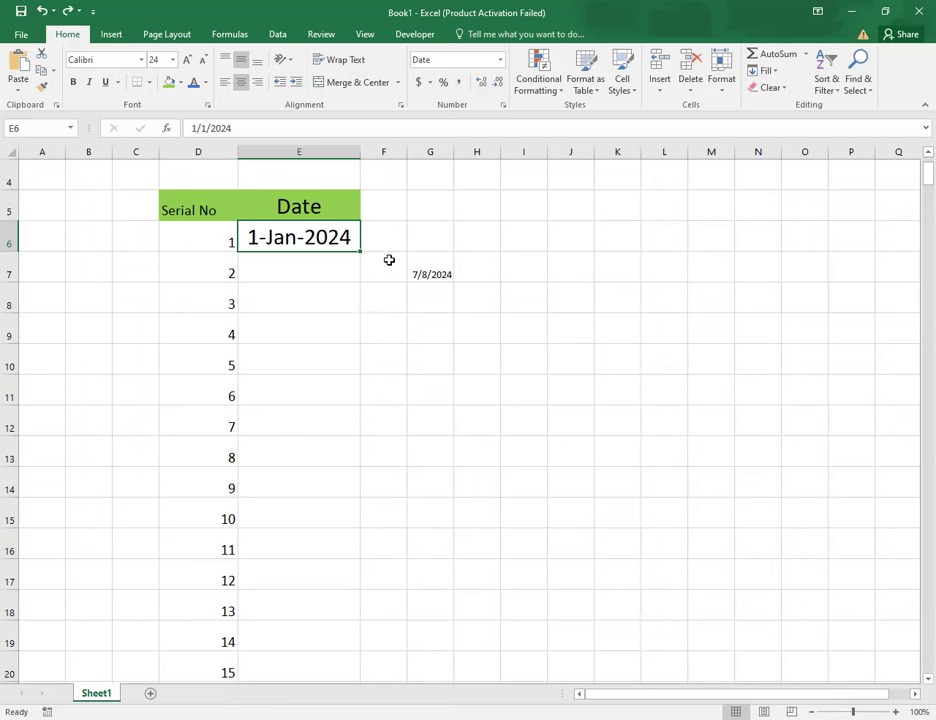
Step: Fill a date series down column E in Columns, stopping at 12/31/2024
{"action": "left_click", "coordinate": [773, 70]}
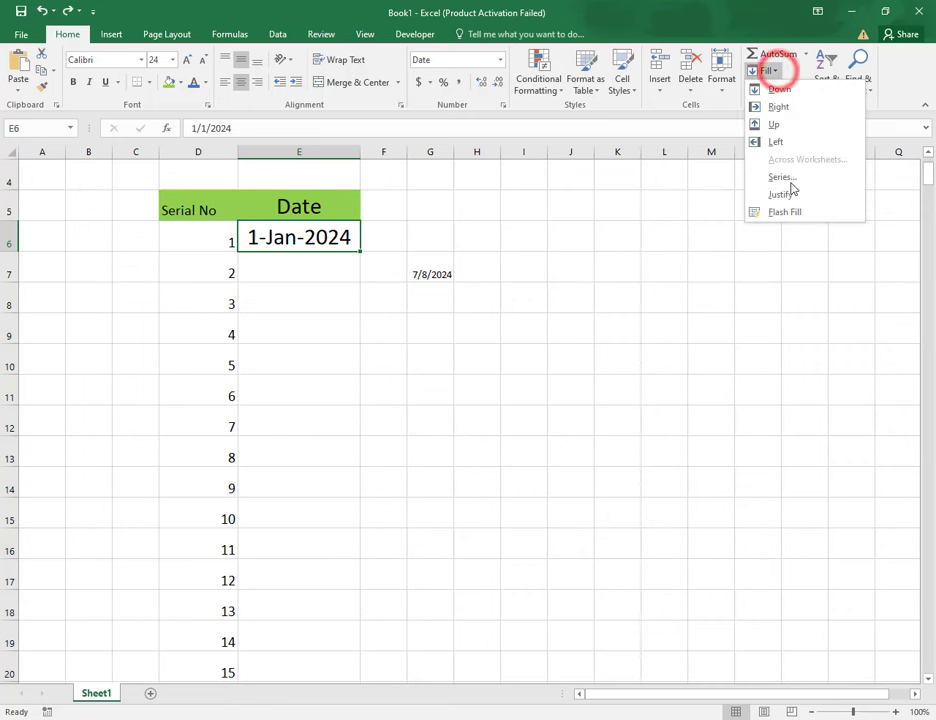
{"action": "left_click", "coordinate": [788, 179]}
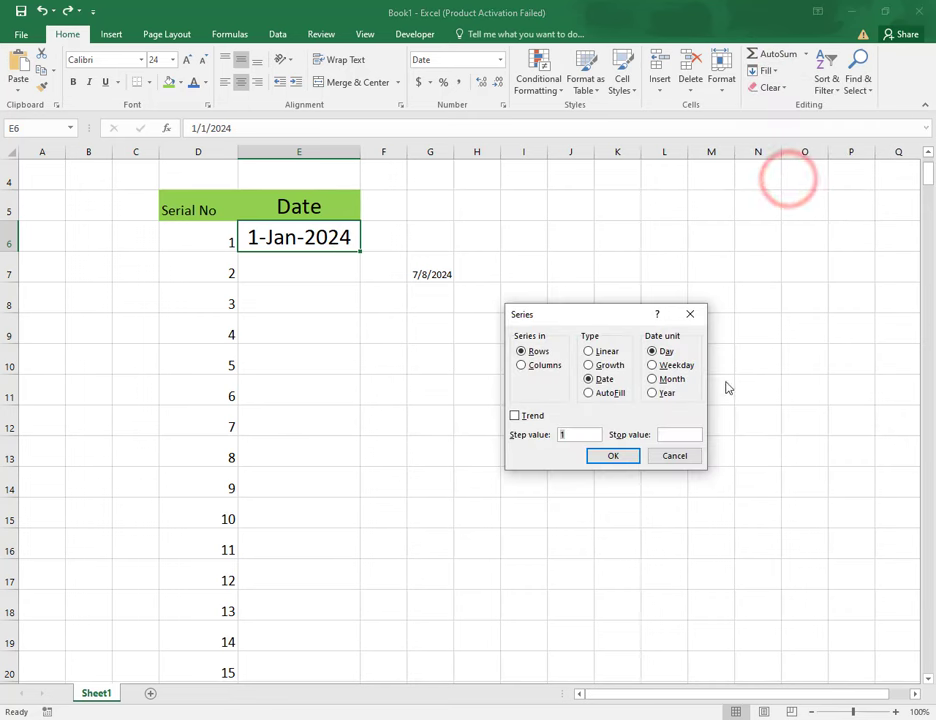
{"action": "left_click", "coordinate": [662, 431]}
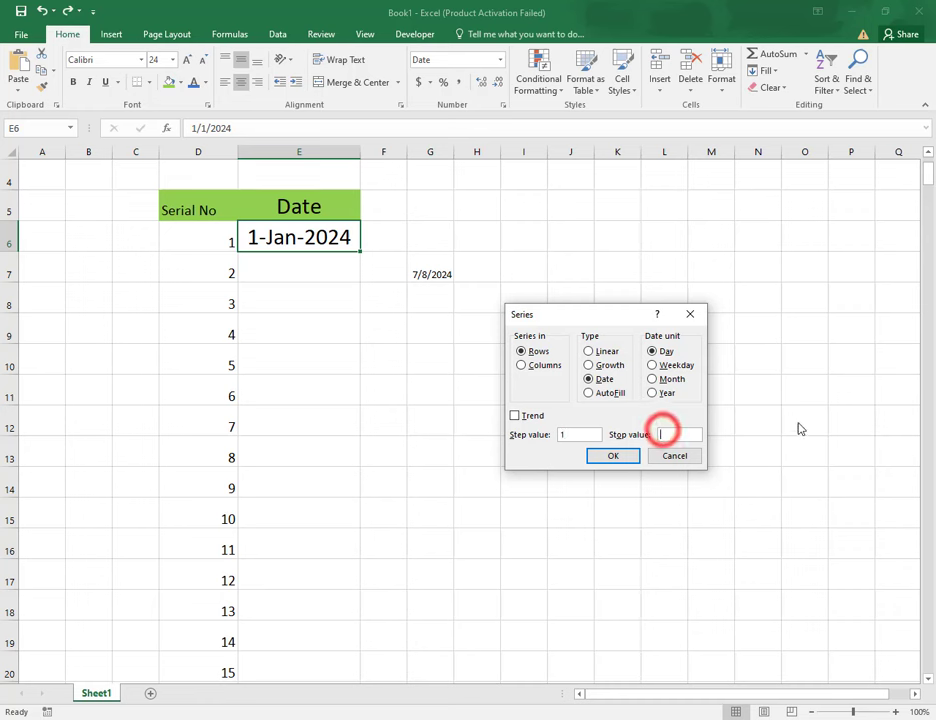
{"action": "type", "text": "12-31-202"}
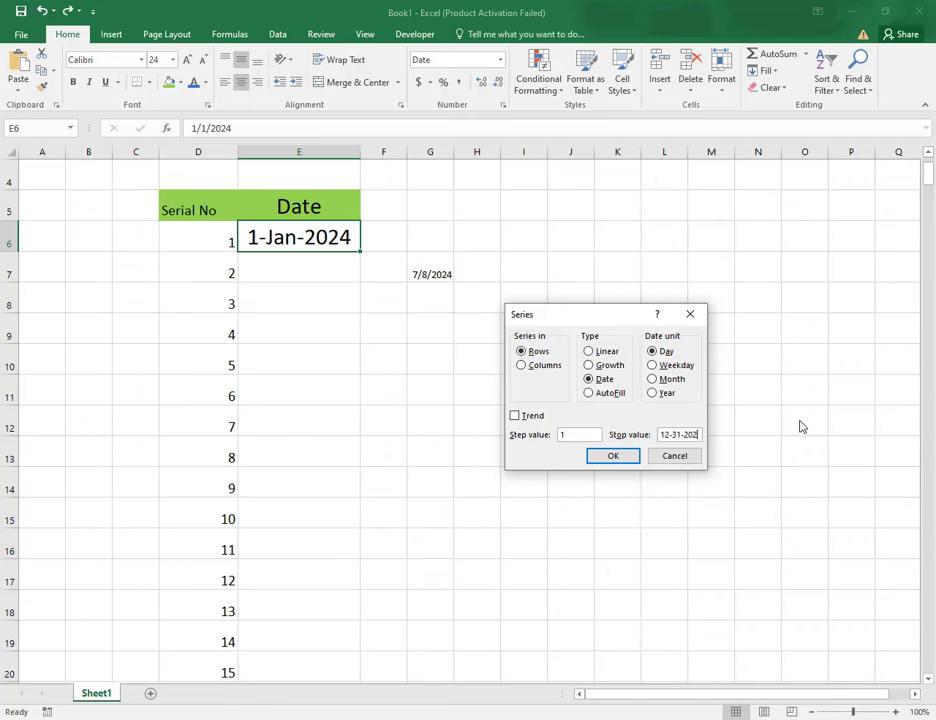
{"action": "type", "text": "4"}
{"action": "left_click", "coordinate": [521, 366]}
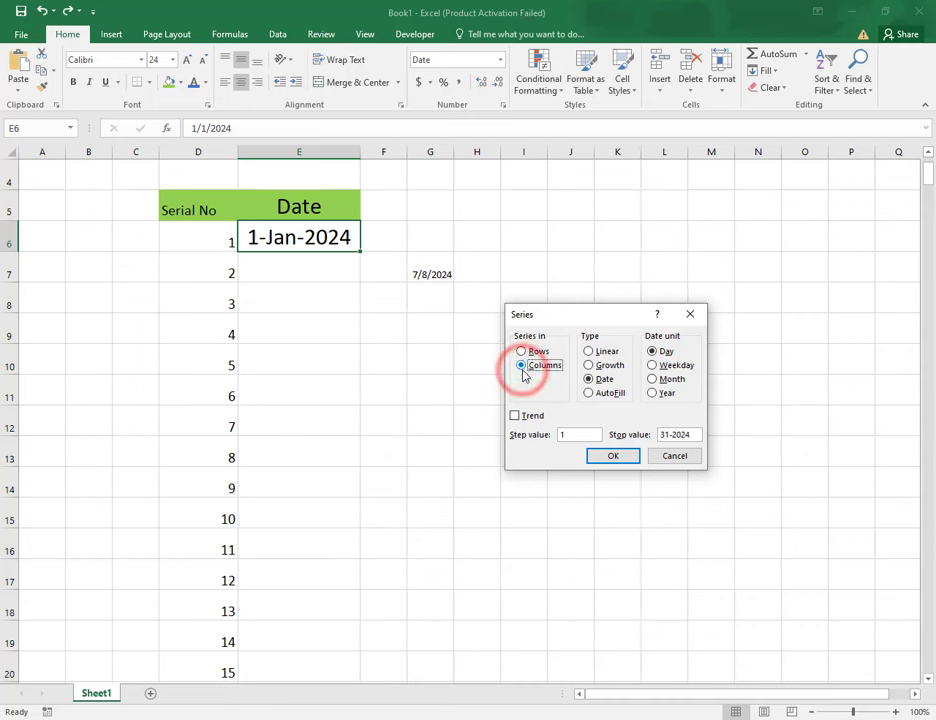
{"action": "left_click", "coordinate": [632, 456]}
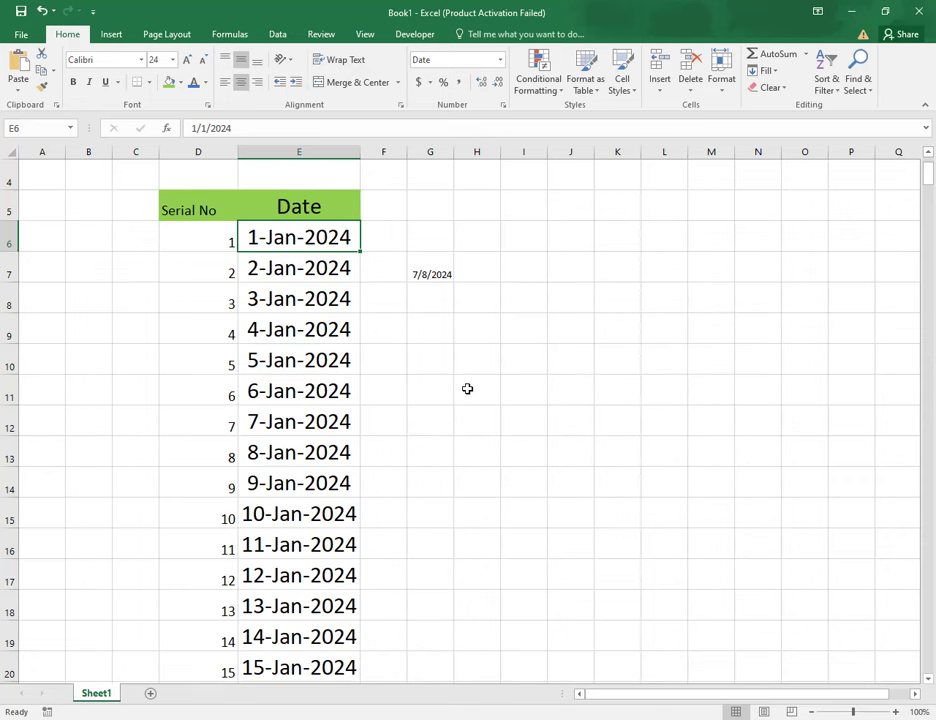
Step: AutoFit column E so the dates show fully, then scroll to the year's end
{"action": "scroll", "coordinate": [395, 340], "scroll_direction": "up", "scroll_amount": 1}
{"action": "scroll", "coordinate": [396, 345], "scroll_direction": "down", "scroll_amount": 4}
{"action": "scroll", "coordinate": [396, 347], "scroll_direction": "down", "scroll_amount": 1}
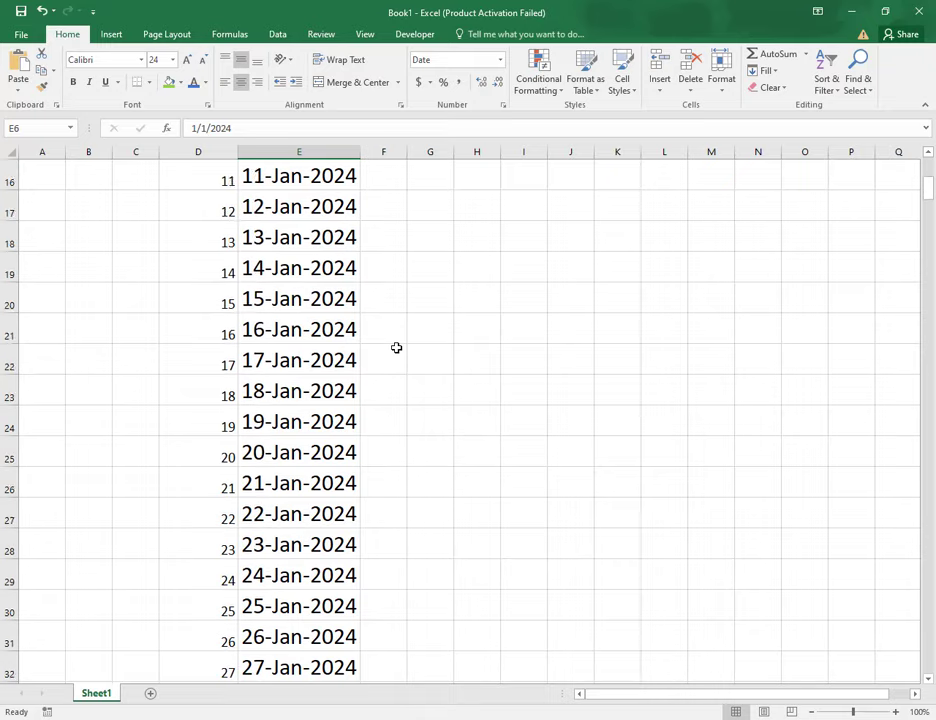
{"action": "scroll", "coordinate": [396, 349], "scroll_direction": "down", "scroll_amount": 1}
{"action": "scroll", "coordinate": [396, 349], "scroll_direction": "down", "scroll_amount": 4}
{"action": "scroll", "coordinate": [396, 349], "scroll_direction": "up", "scroll_amount": 5}
{"action": "scroll", "coordinate": [397, 349], "scroll_direction": "up", "scroll_amount": 5}
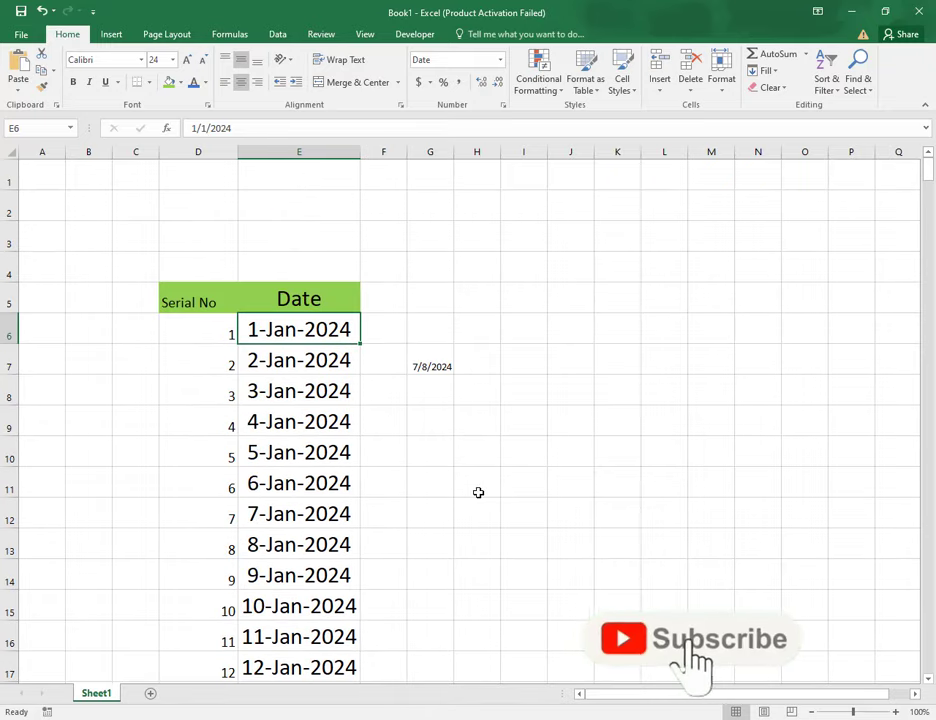
{"action": "scroll", "coordinate": [478, 493], "scroll_direction": "down", "scroll_amount": 4}
{"action": "scroll", "coordinate": [478, 493], "scroll_direction": "down", "scroll_amount": 5}
{"action": "scroll", "coordinate": [480, 487], "scroll_direction": "down", "scroll_amount": 7}
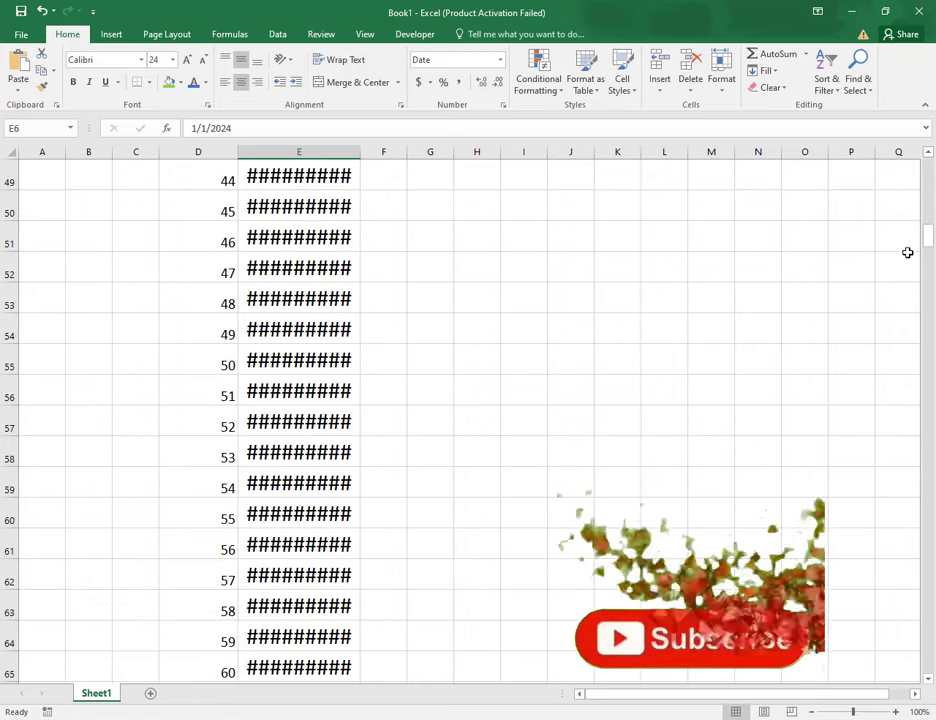
{"action": "left_click_drag", "start_coordinate": [928, 238], "coordinate": [928, 280]}
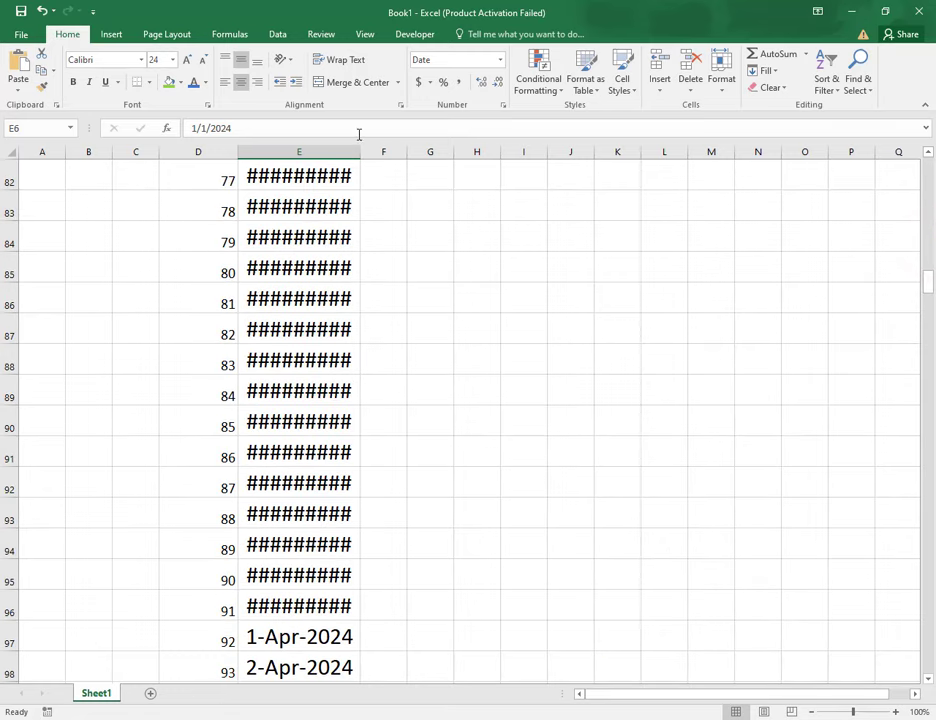
{"action": "double_click", "coordinate": [362, 152]}
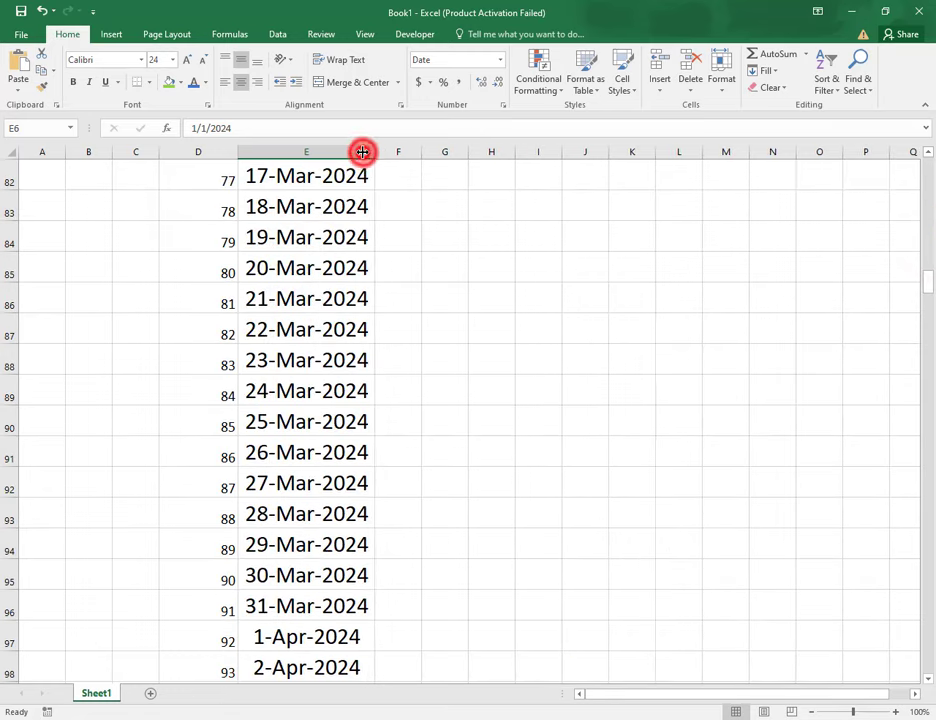
{"action": "left_click", "coordinate": [930, 289]}
{"action": "left_click_drag", "start_coordinate": [930, 289], "coordinate": [924, 682]}
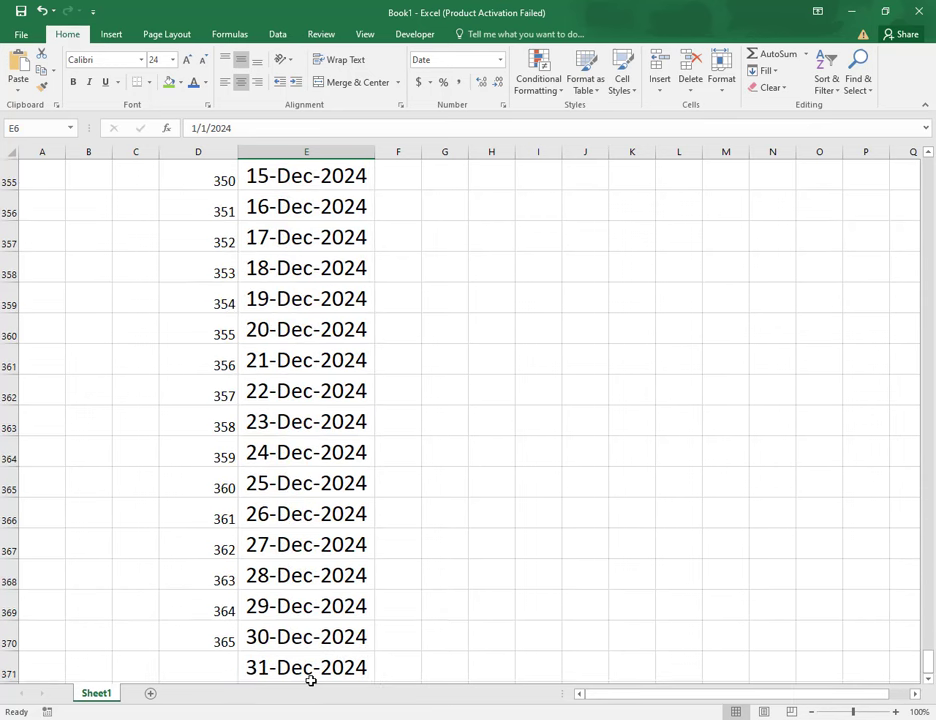
Step: Copy serial 365 down into row 371 beside 31-Dec-2024, then return to the top
{"action": "left_click", "coordinate": [224, 643]}
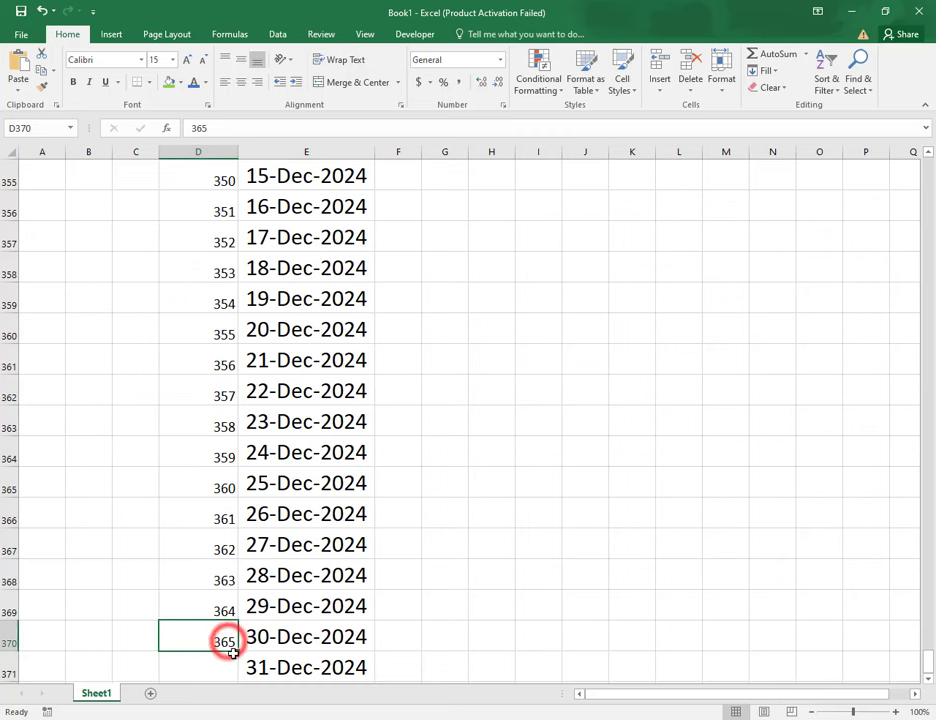
{"action": "left_click_drag", "start_coordinate": [238, 651], "coordinate": [240, 675]}
{"action": "left_click", "coordinate": [261, 668]}
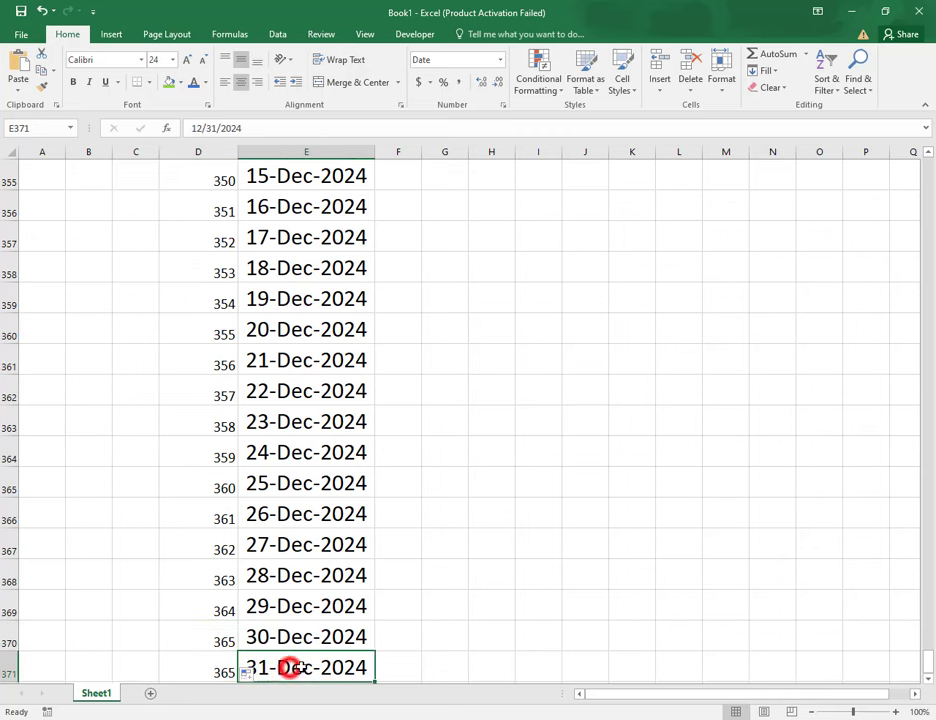
{"action": "scroll", "coordinate": [334, 616], "scroll_direction": "up", "scroll_amount": 6}
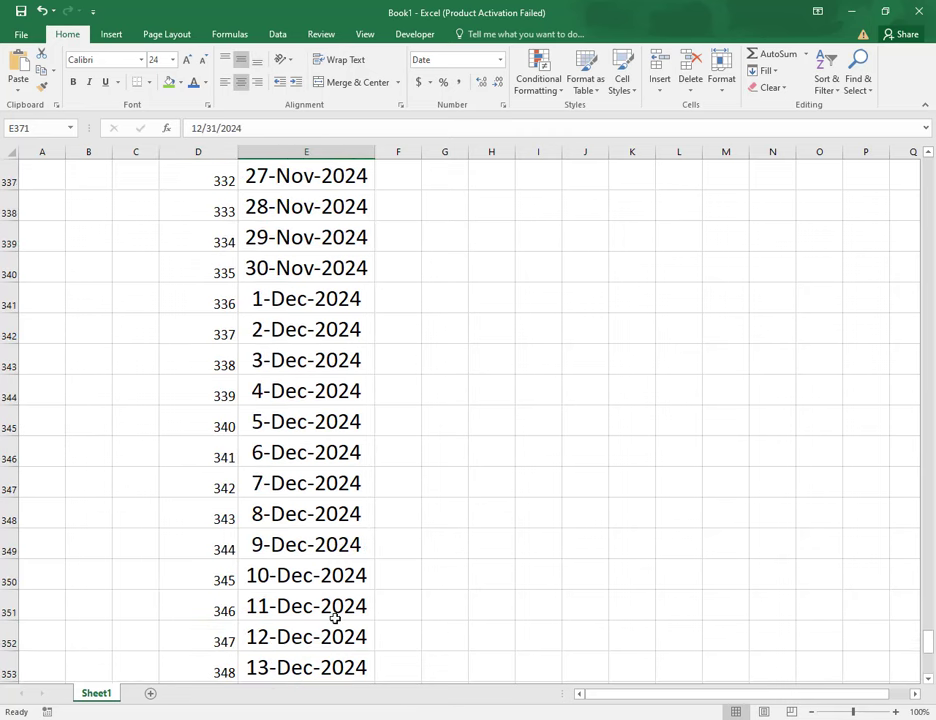
{"action": "scroll", "coordinate": [334, 616], "scroll_direction": "up", "scroll_amount": 6}
{"action": "scroll", "coordinate": [334, 616], "scroll_direction": "up", "scroll_amount": 14}
{"action": "scroll", "coordinate": [335, 618], "scroll_direction": "up", "scroll_amount": 9}
{"action": "scroll", "coordinate": [335, 618], "scroll_direction": "up", "scroll_amount": 7}
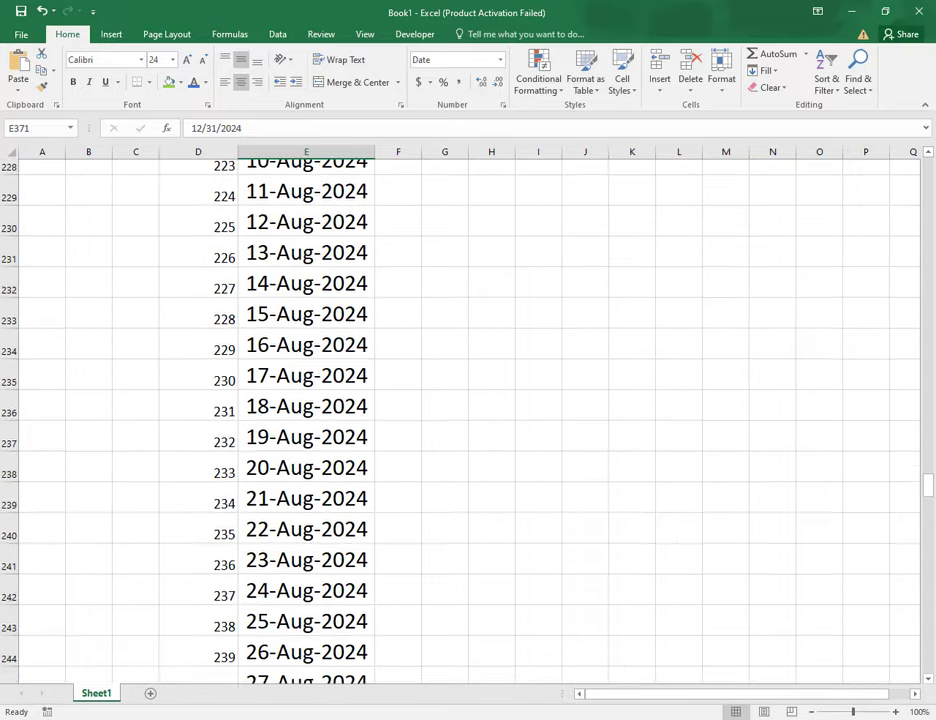
{"action": "scroll", "coordinate": [714, 311], "scroll_direction": "up", "scroll_amount": 8}
Step: Reopen the Series dialog as a Date series stepping by 1 Weekday
{"action": "left_click", "coordinate": [767, 71]}
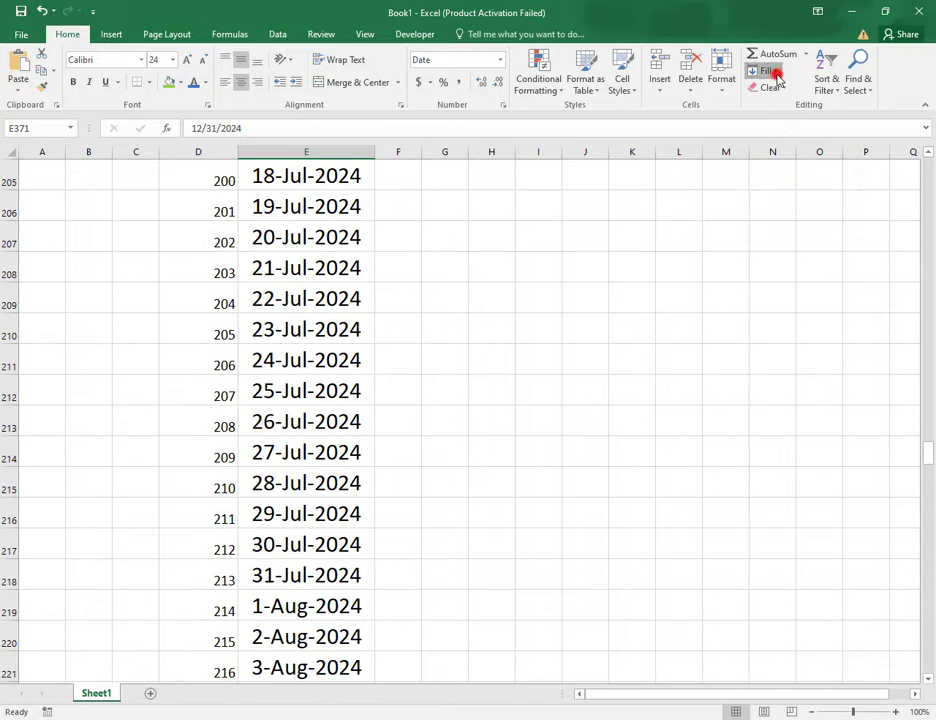
{"action": "left_click", "coordinate": [780, 176]}
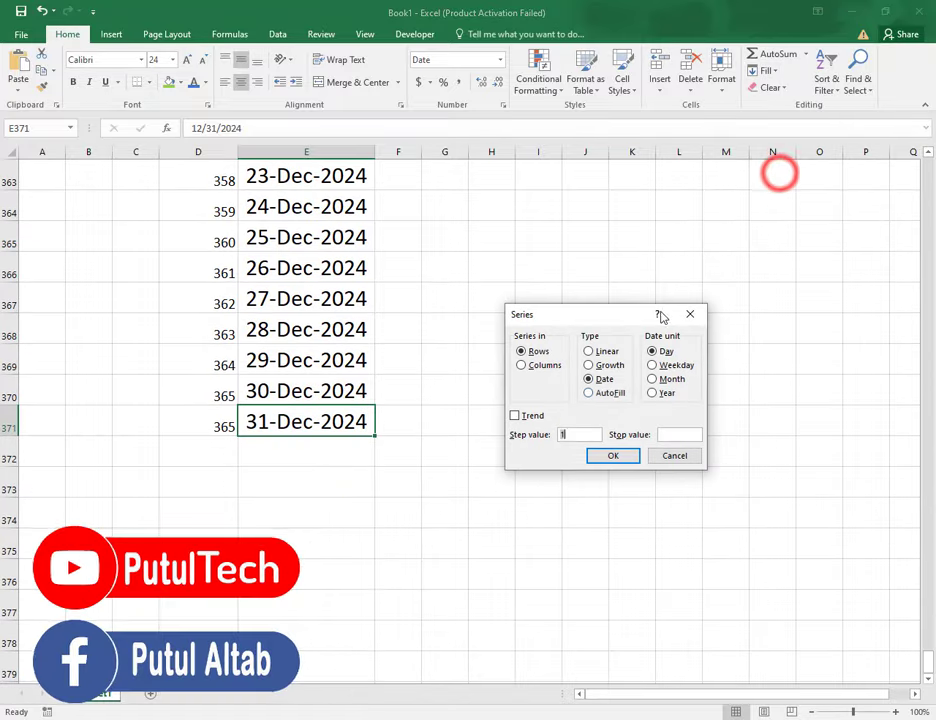
{"action": "left_click", "coordinate": [618, 361]}
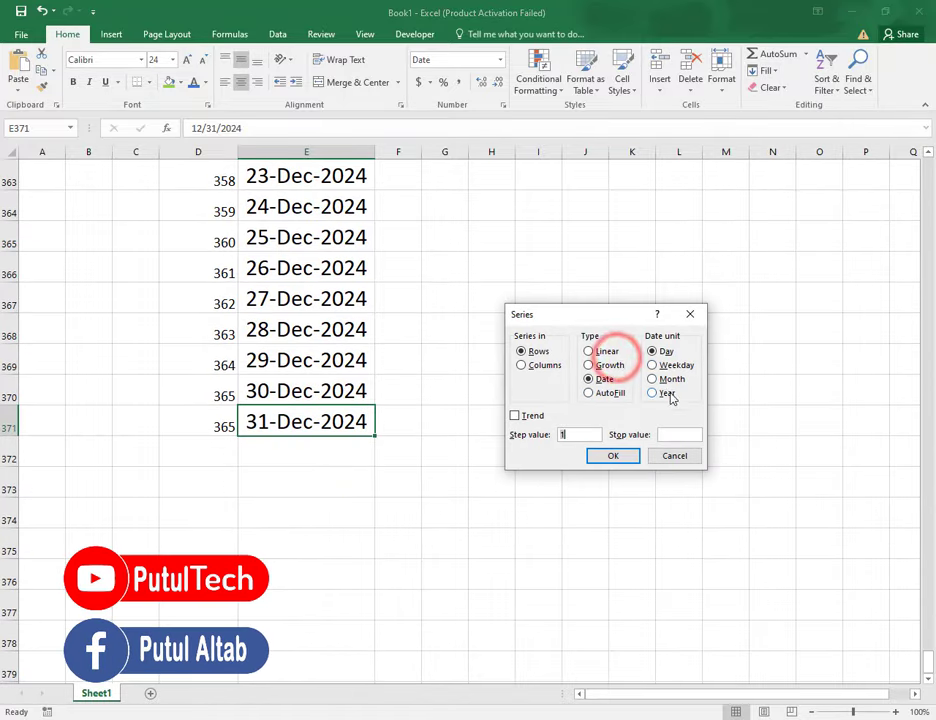
{"action": "left_click", "coordinate": [651, 380]}
{"action": "left_click", "coordinate": [652, 365]}
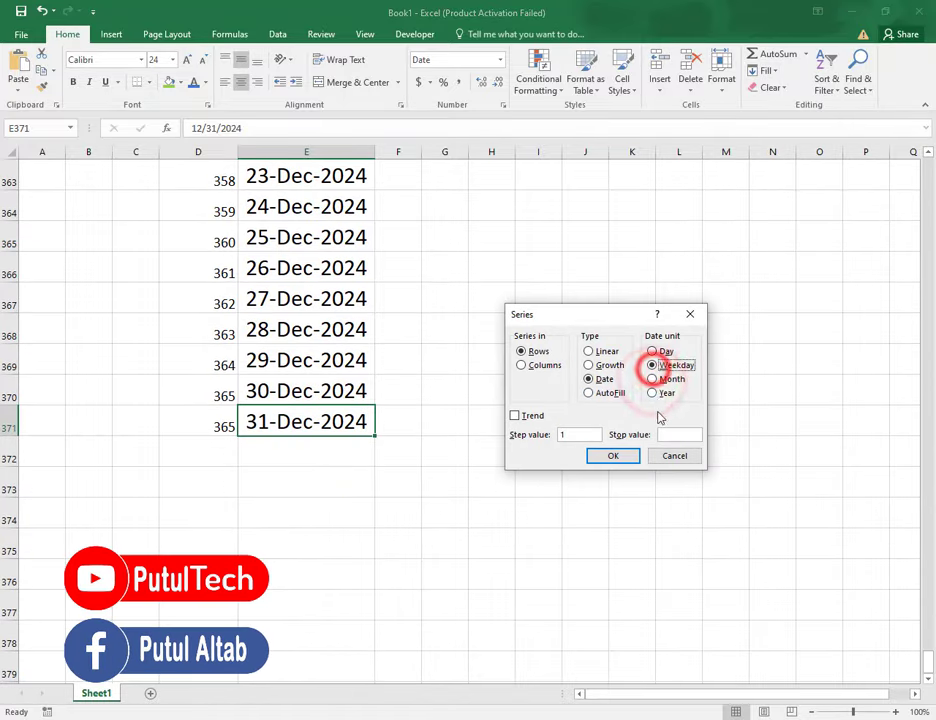